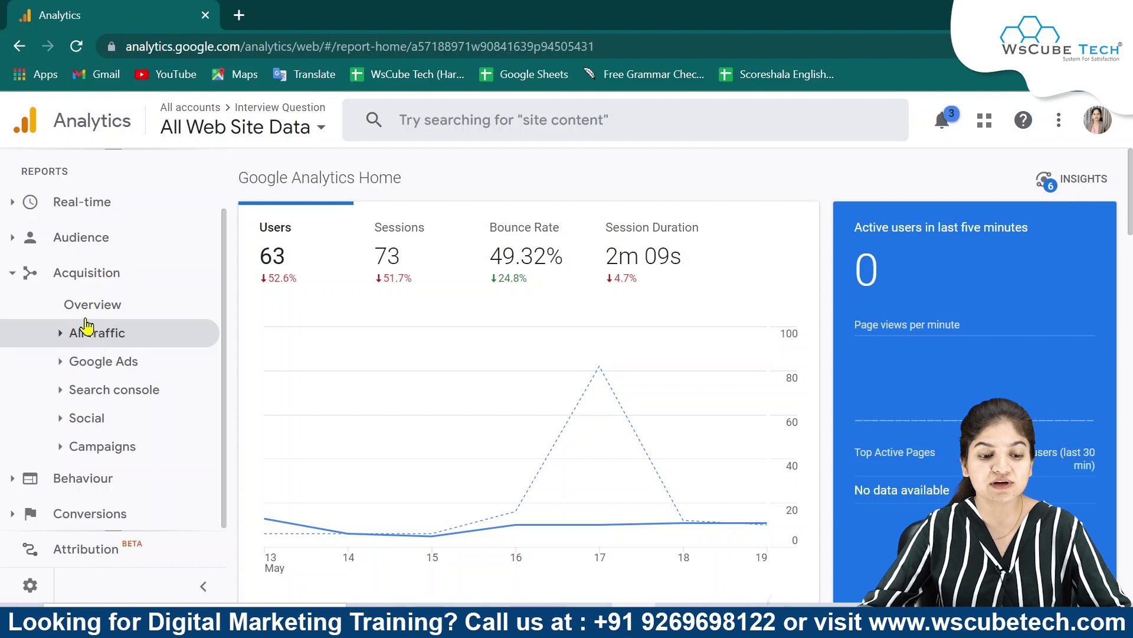
Open the Channels report from the All Traffic section of the Acquisition reports
{"action": "left_click", "coordinate": [87, 332]}
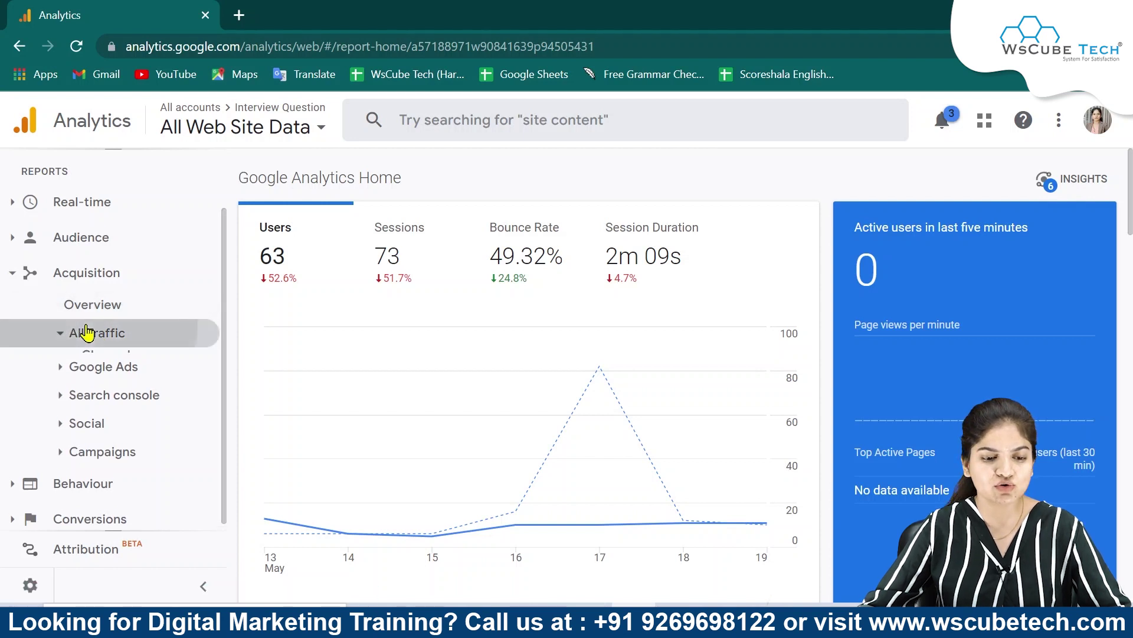
{"action": "scroll", "coordinate": [87, 332], "scroll_direction": "down", "scroll_amount": 2}
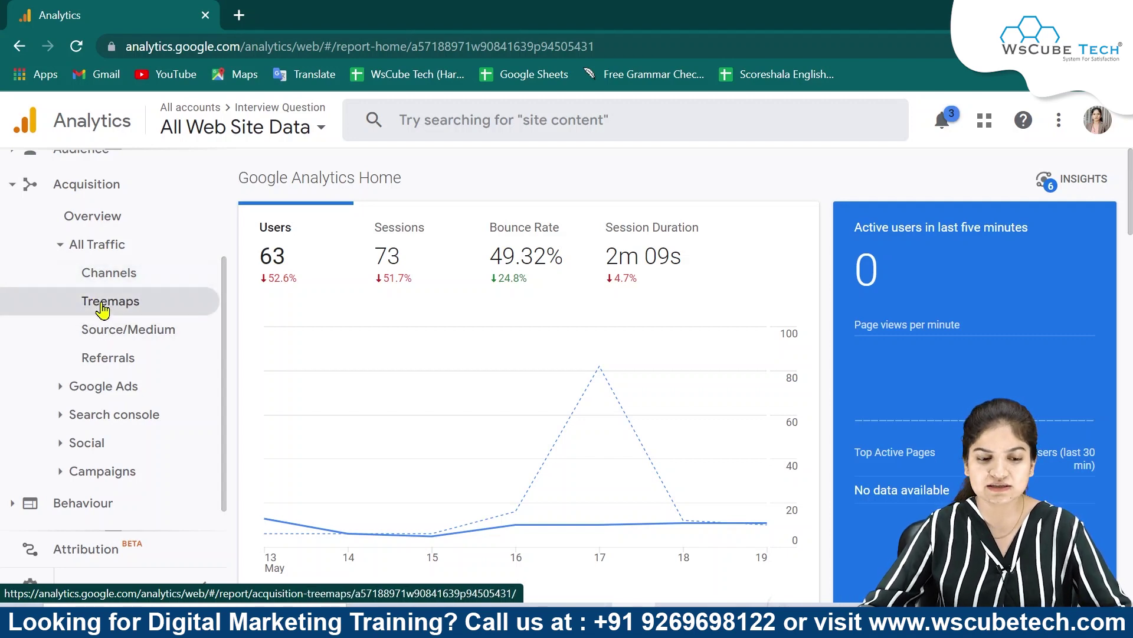
{"action": "left_click", "coordinate": [99, 264]}
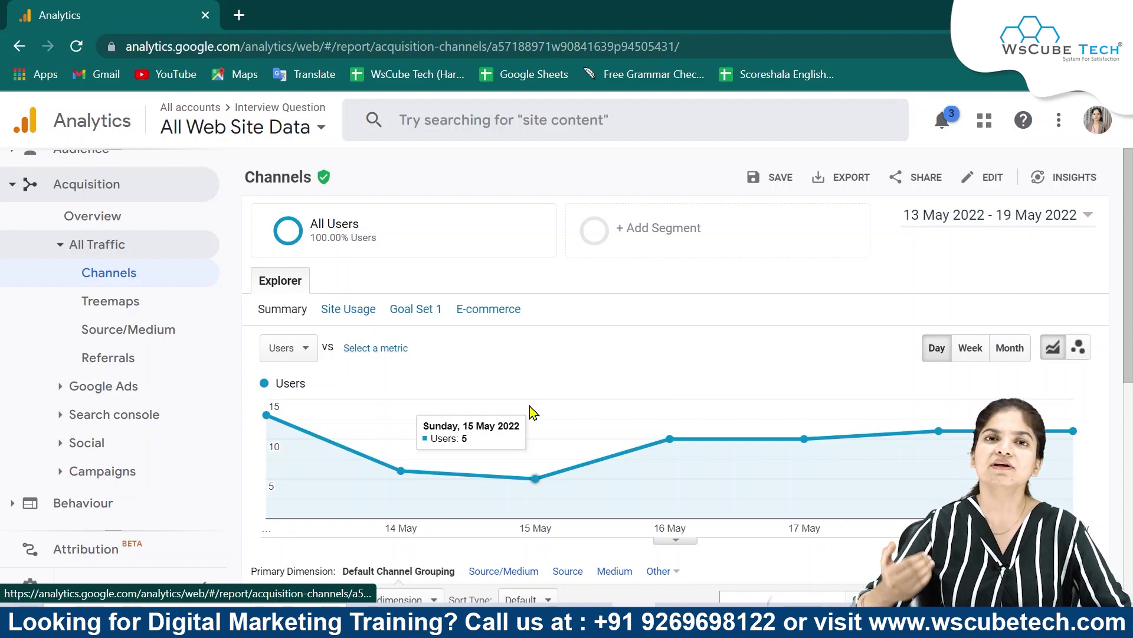
Examine the Organic Search, Direct and Referral entries in the Default Channel Grouping table
{"action": "scroll", "coordinate": [540, 413], "scroll_direction": "down", "scroll_amount": 6}
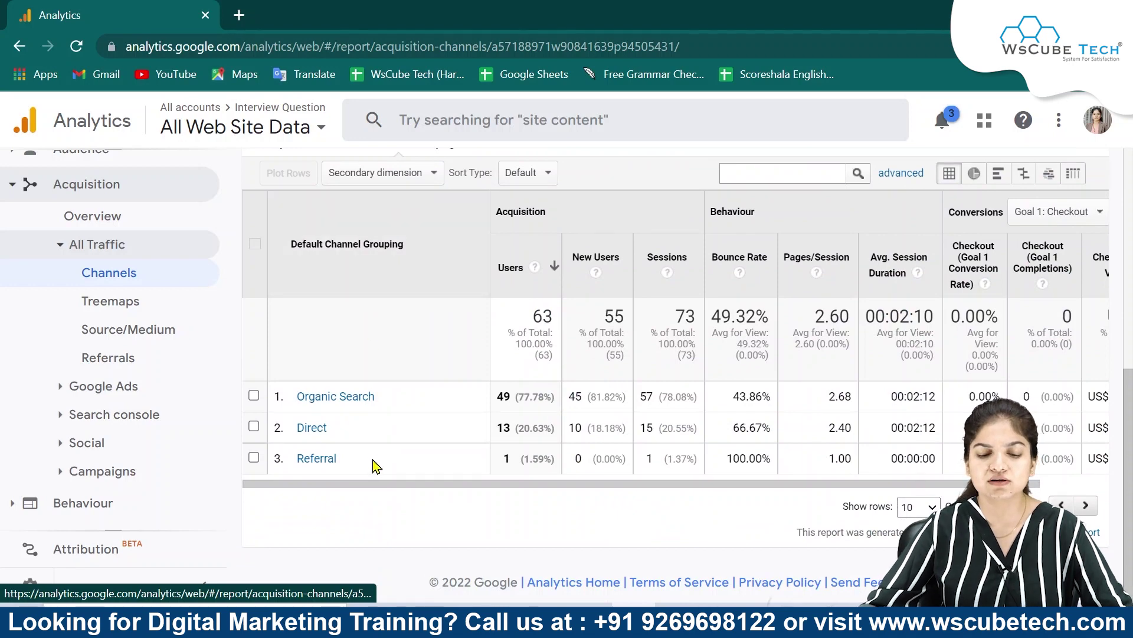
{"action": "scroll", "coordinate": [414, 413], "scroll_direction": "up", "scroll_amount": 1}
{"action": "left_click_drag", "start_coordinate": [425, 336], "coordinate": [285, 338]}
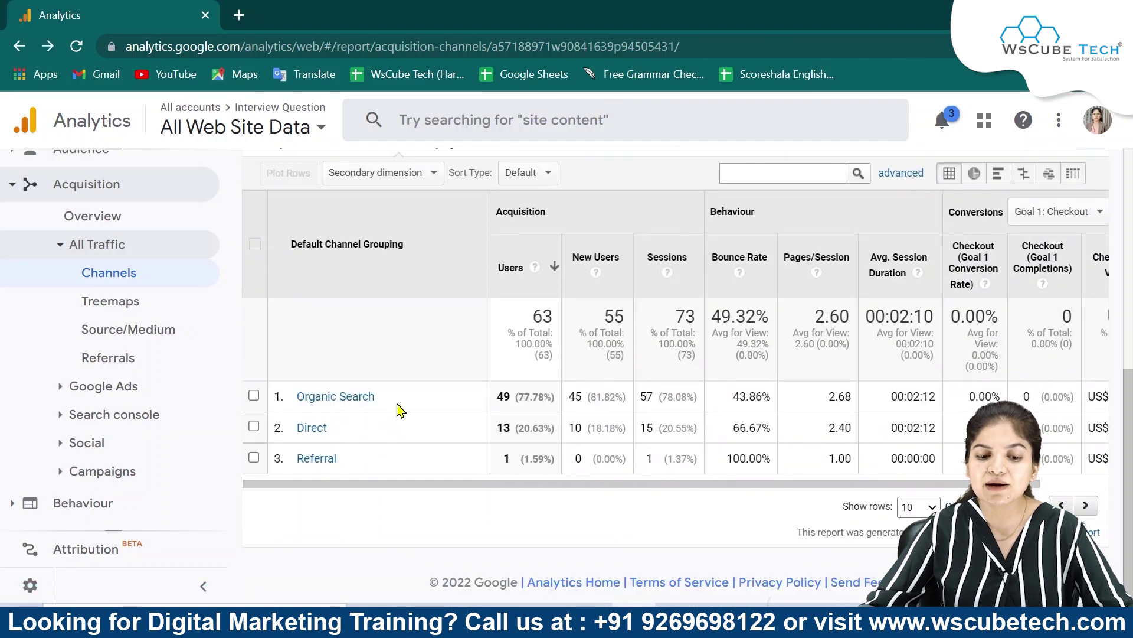
{"action": "left_click_drag", "start_coordinate": [397, 406], "coordinate": [299, 400]}
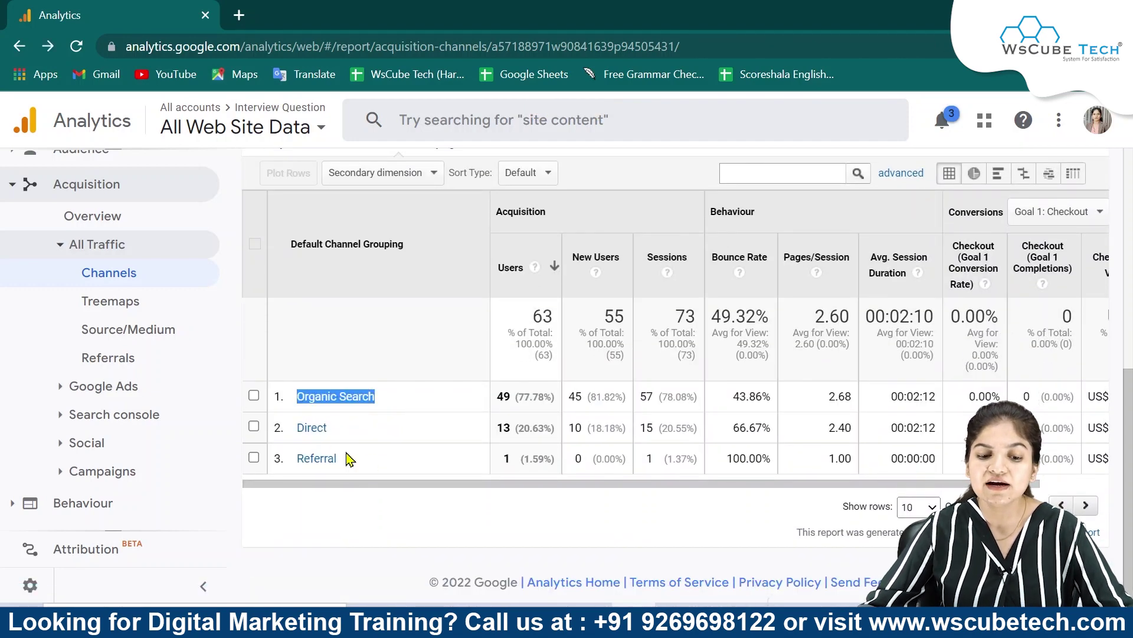
{"action": "left_click_drag", "start_coordinate": [350, 431], "coordinate": [299, 433]}
{"action": "left_click_drag", "start_coordinate": [345, 464], "coordinate": [299, 462]}
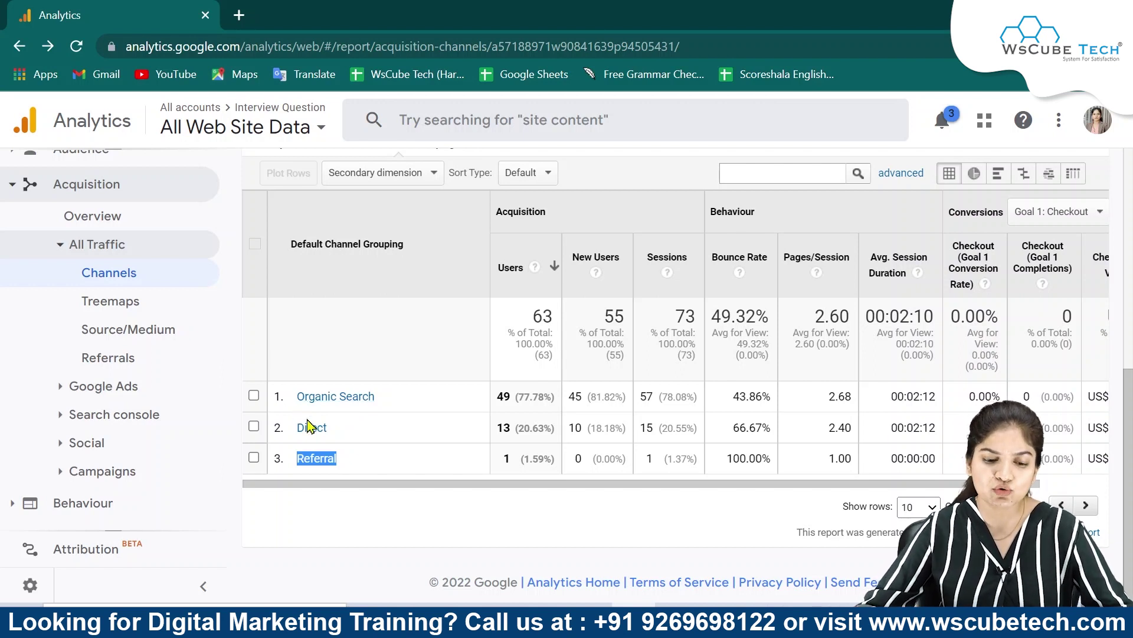
{"action": "left_click_drag", "start_coordinate": [348, 431], "coordinate": [295, 431]}
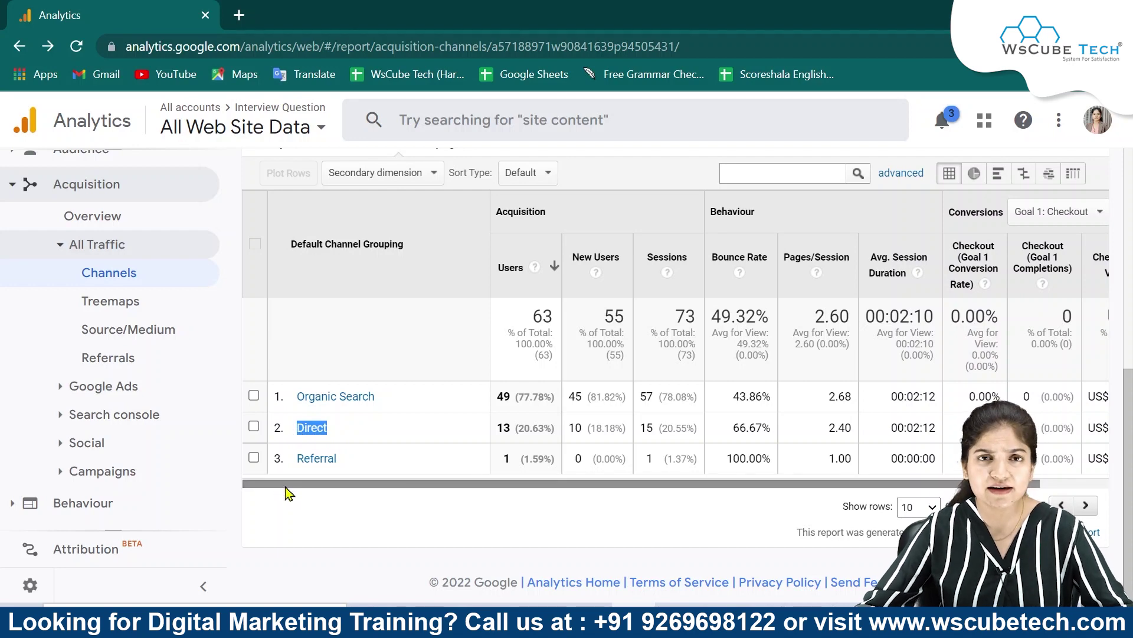
{"action": "left_click", "coordinate": [239, 15]}
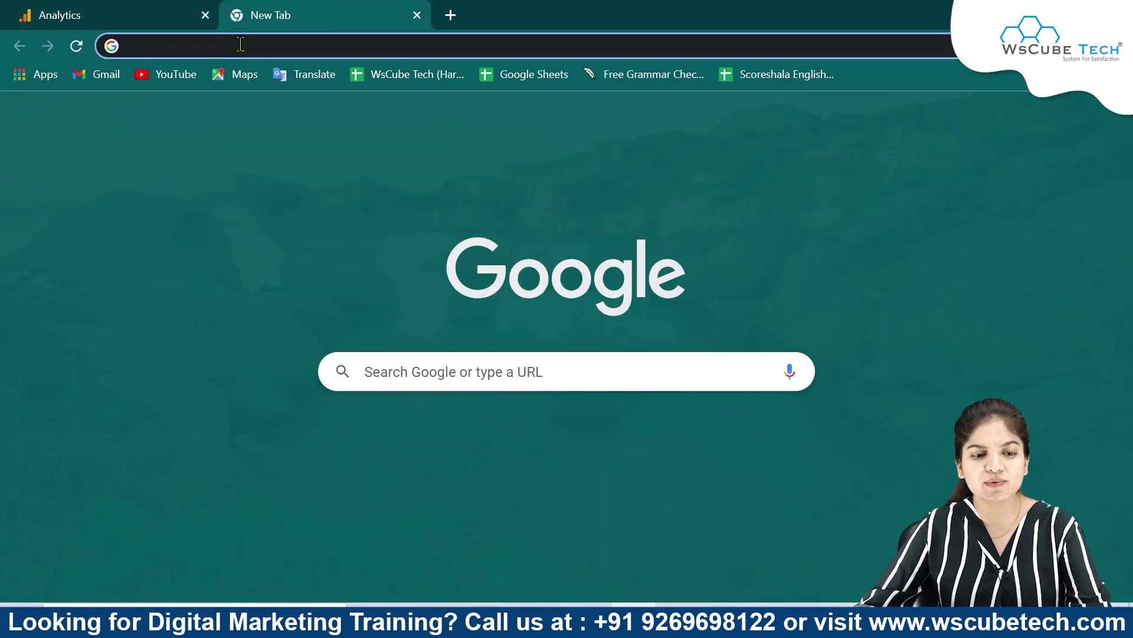
{"action": "type", "text": "www"}
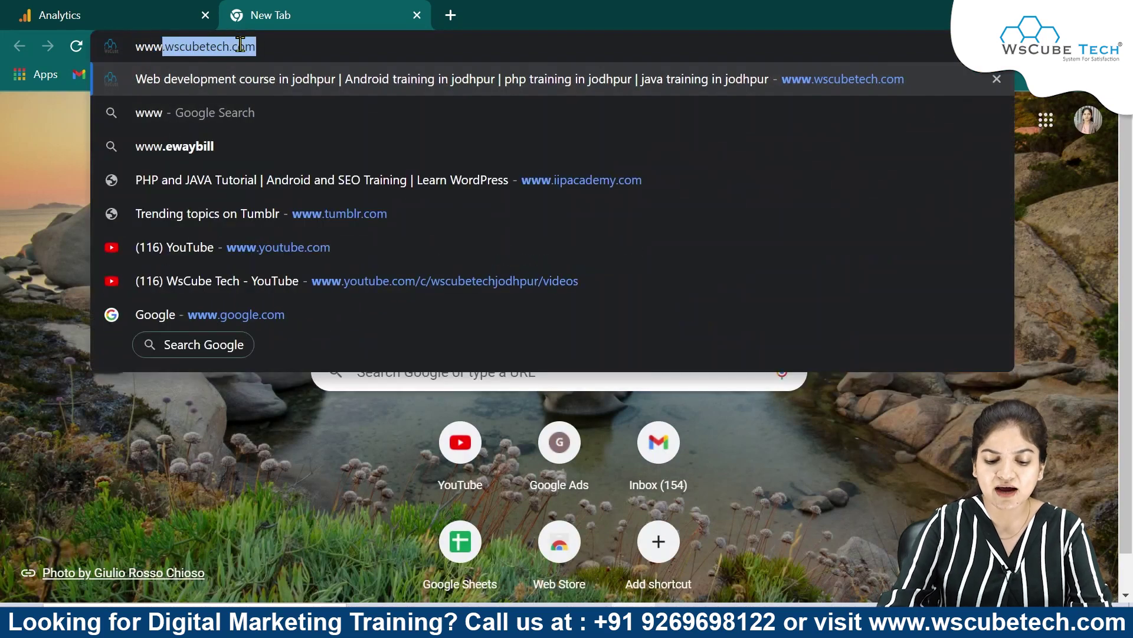
{"action": "type", "text": ".wscu"}
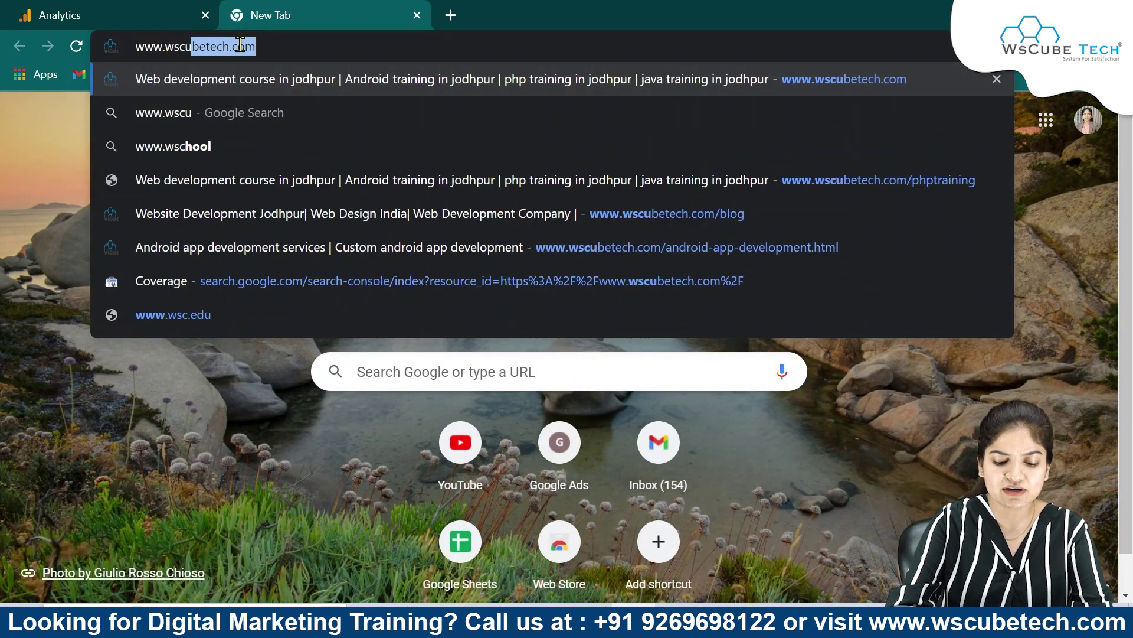
{"action": "type", "text": "betech.com"}
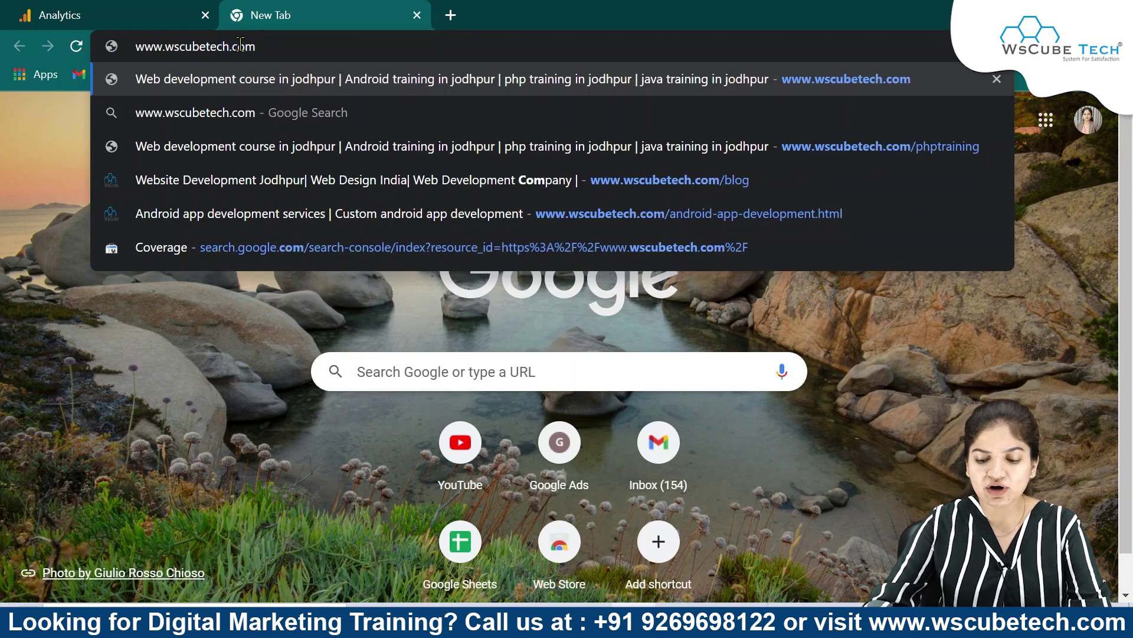
{"action": "key", "text": "Return"}
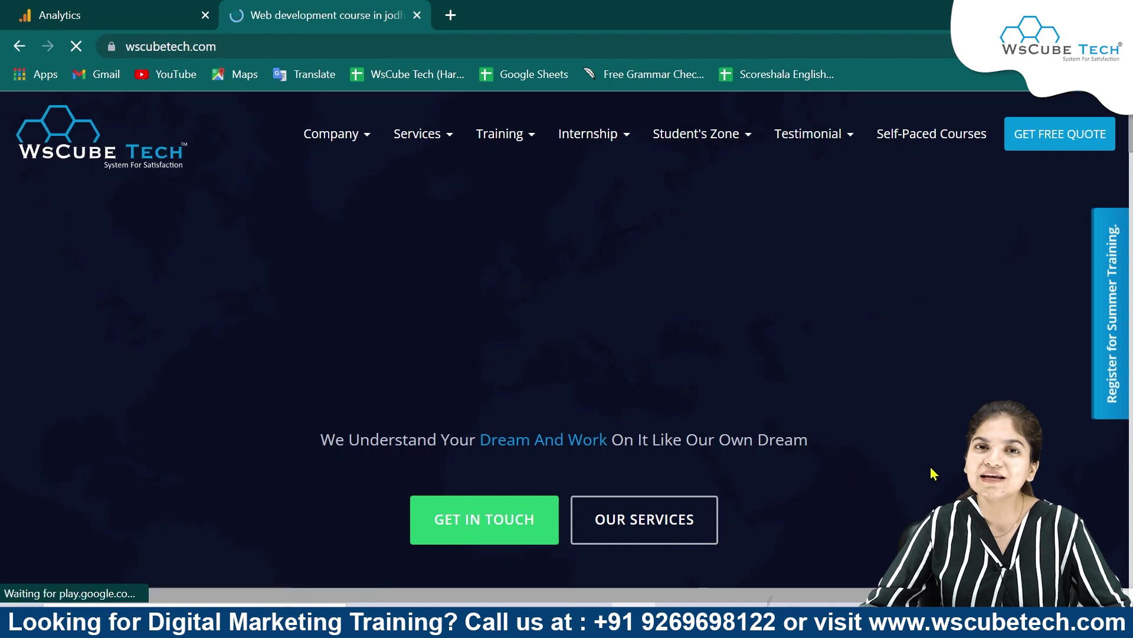
{"action": "left_click", "coordinate": [417, 16]}
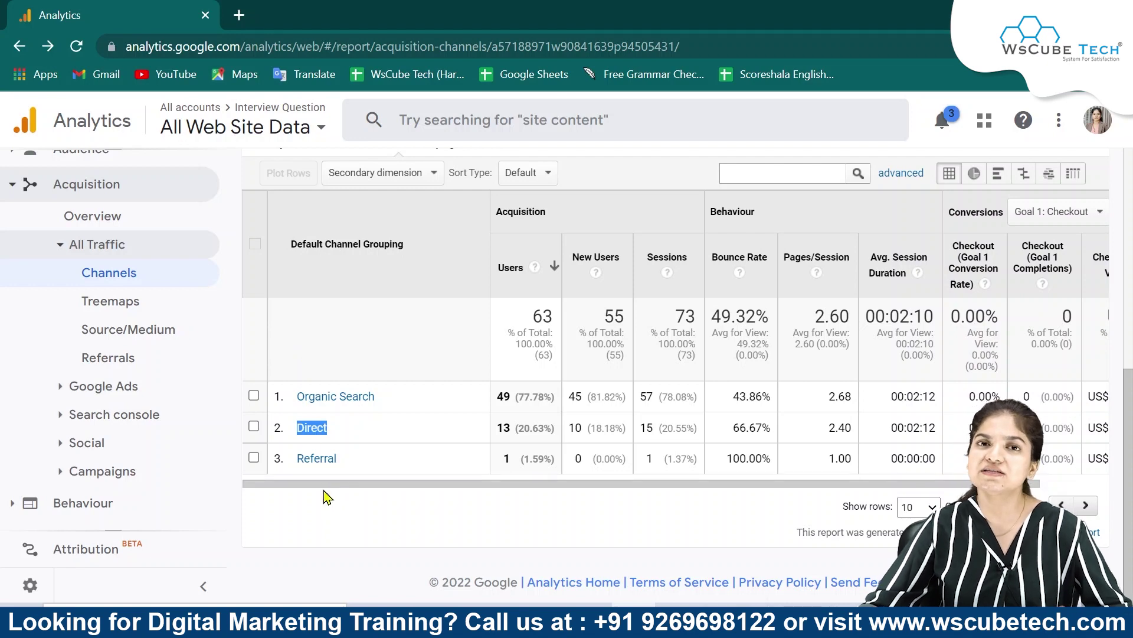
Set the Channels report's date range to Last 30 days and apply it
{"action": "scroll", "coordinate": [549, 378], "scroll_direction": "up", "scroll_amount": 7}
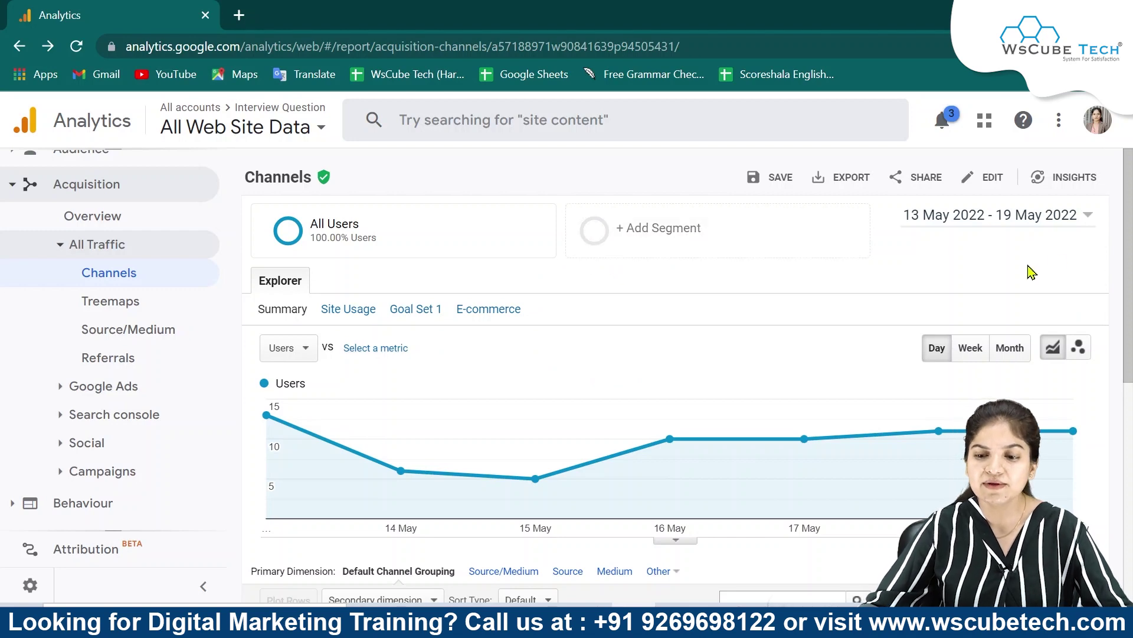
{"action": "left_click", "coordinate": [1037, 221]}
{"action": "left_click", "coordinate": [983, 246]}
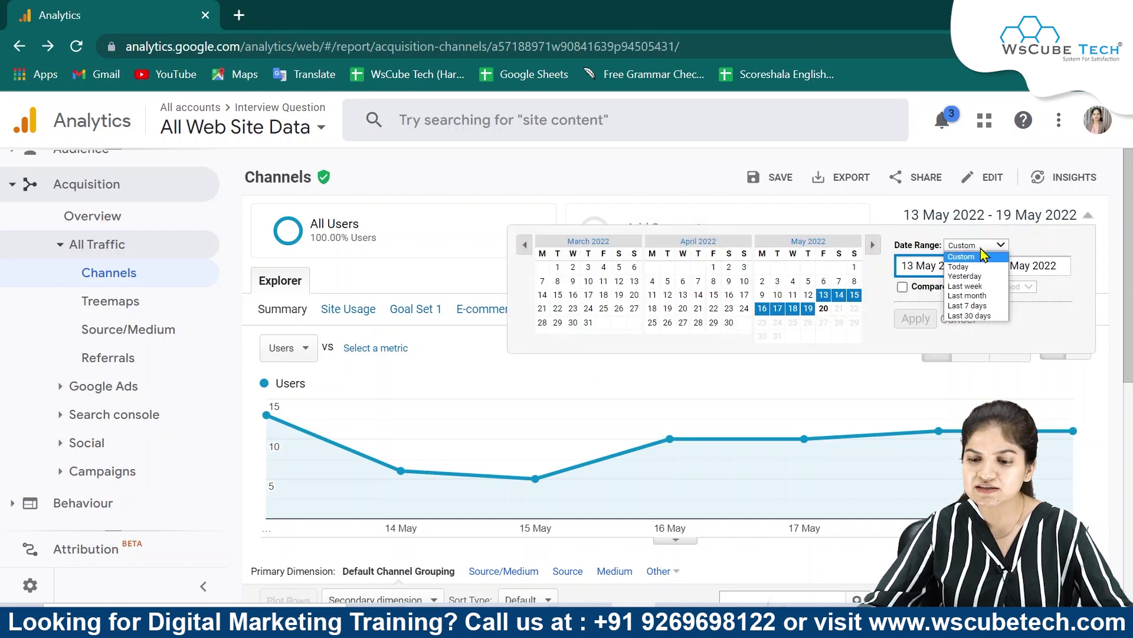
{"action": "left_click", "coordinate": [989, 320]}
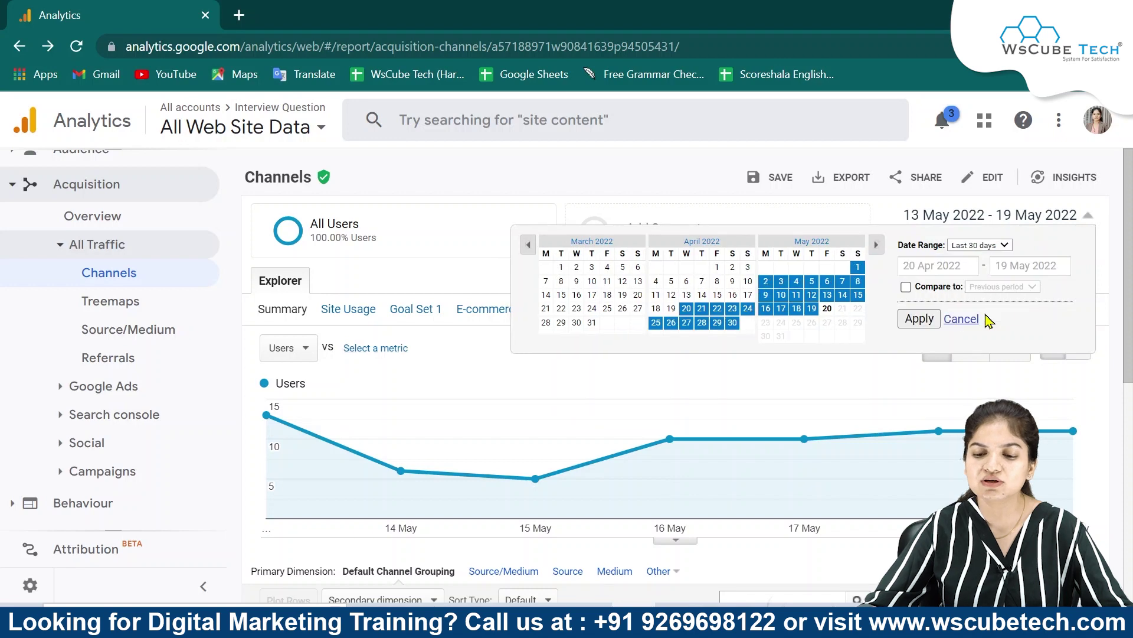
{"action": "left_click", "coordinate": [919, 319]}
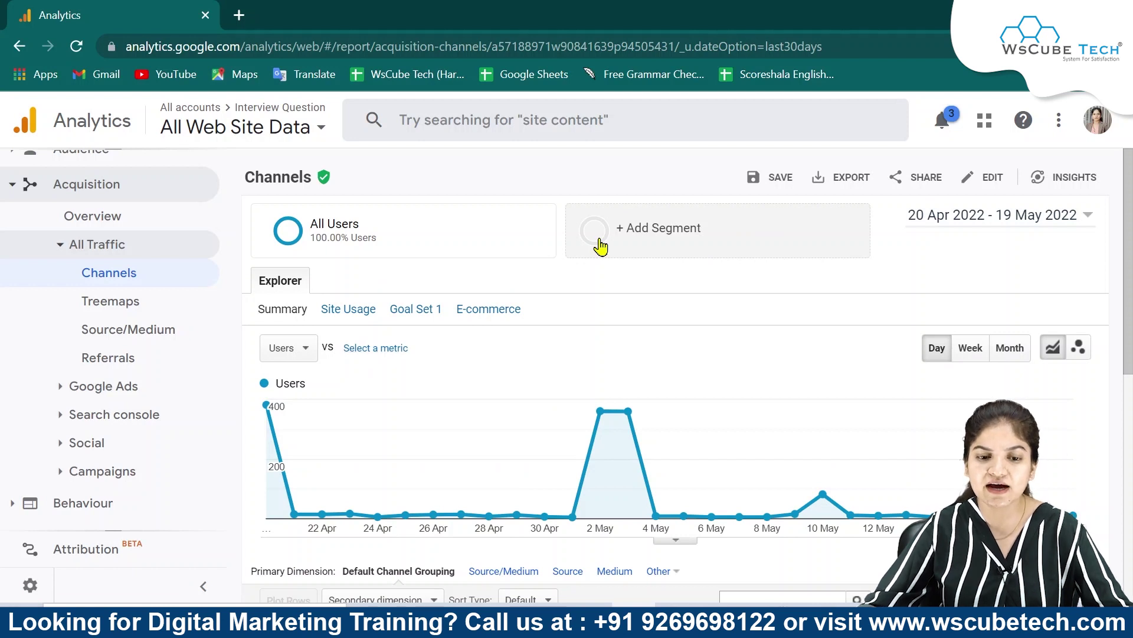
Add the Direct Traffic segment alongside All Users and apply it to the Channels report
{"action": "mouse_move", "coordinate": [305, 253]}
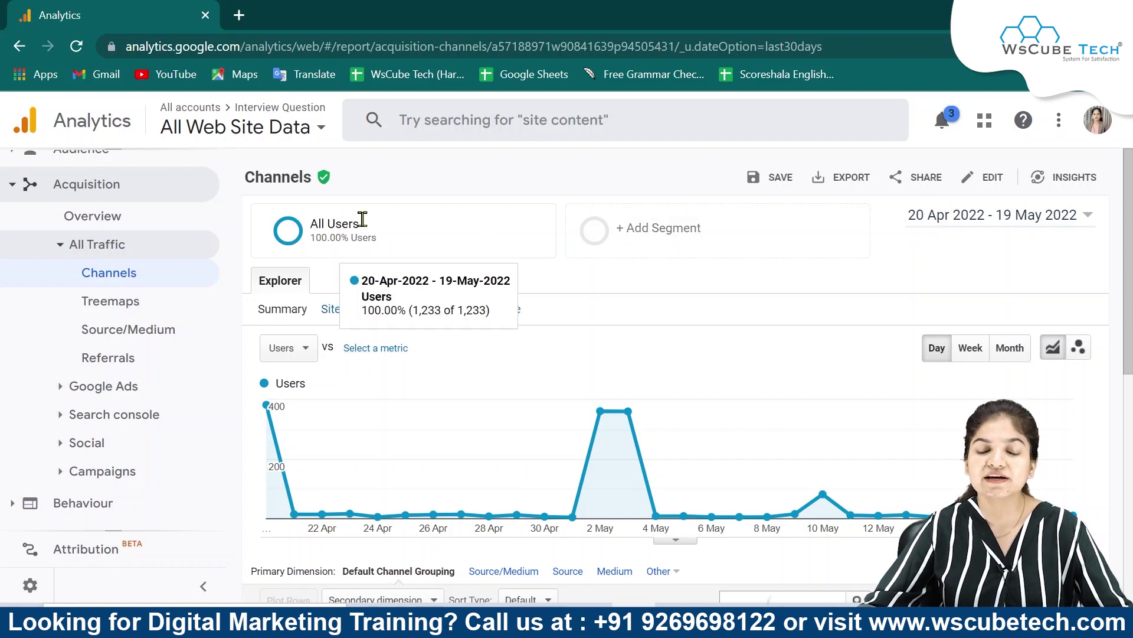
{"action": "left_click", "coordinate": [600, 238]}
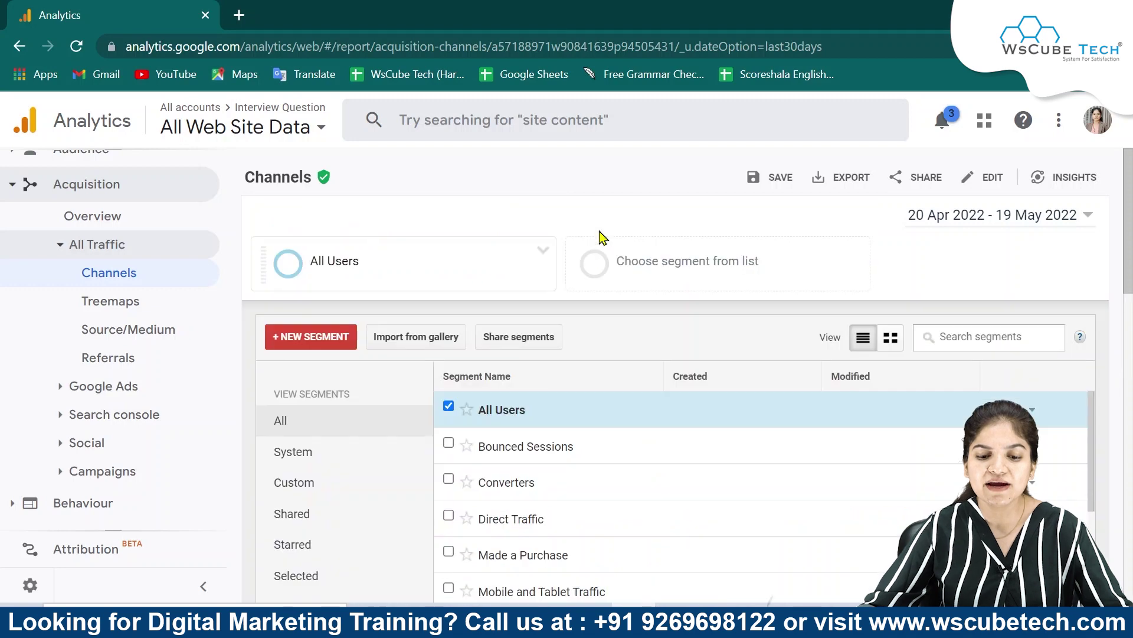
{"action": "scroll", "coordinate": [577, 378], "scroll_direction": "down", "scroll_amount": 3}
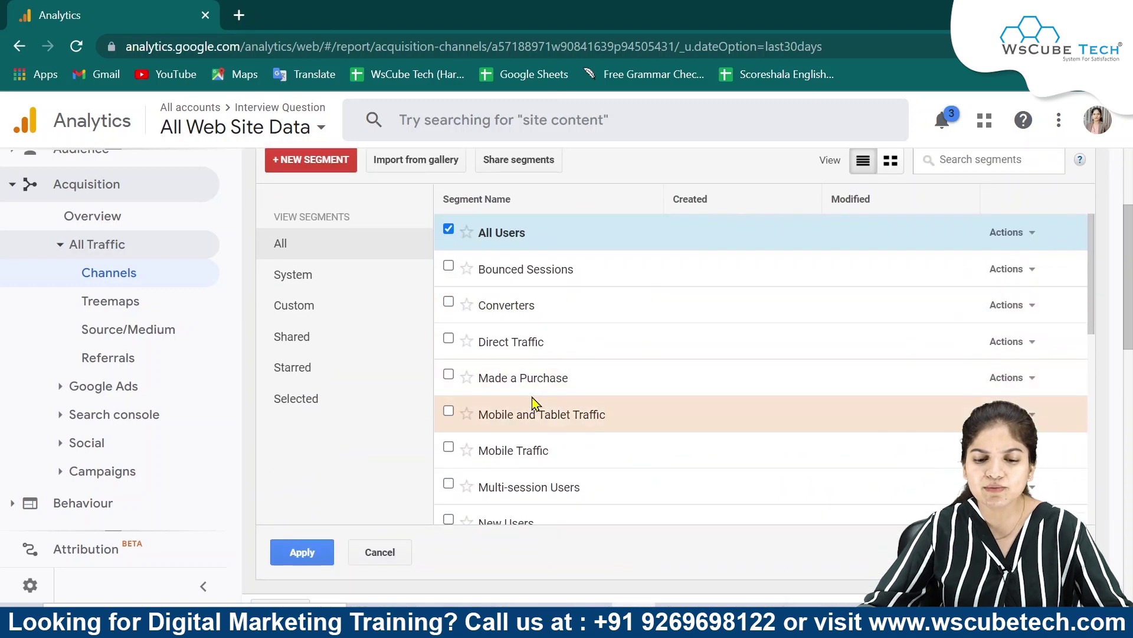
{"action": "scroll", "coordinate": [534, 404], "scroll_direction": "down", "scroll_amount": 5}
{"action": "scroll", "coordinate": [534, 403], "scroll_direction": "up", "scroll_amount": 5}
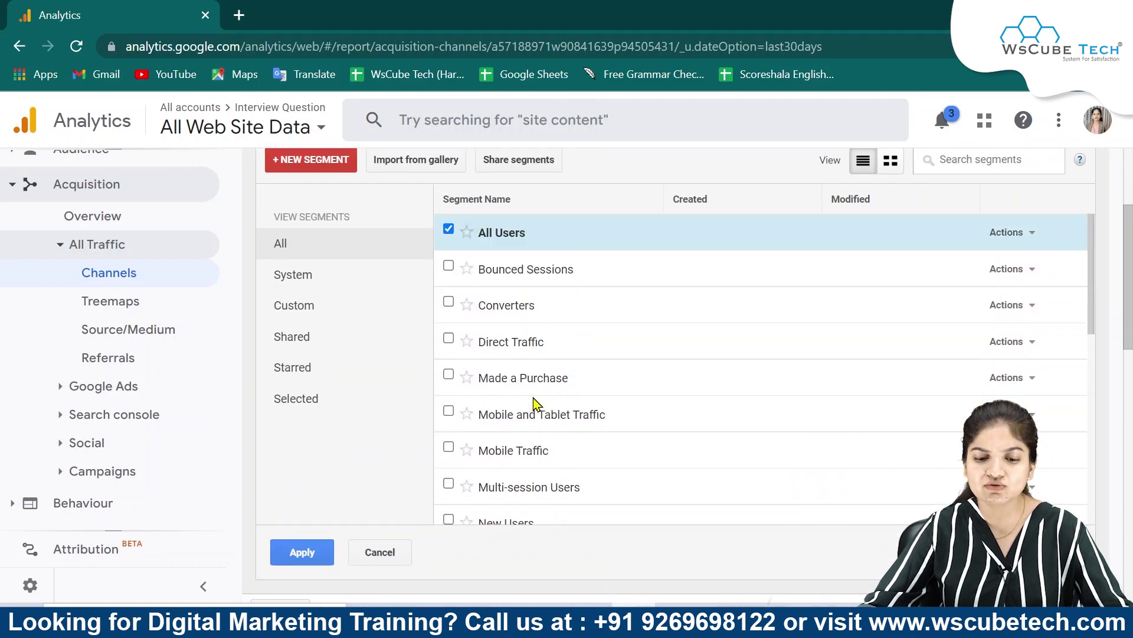
{"action": "left_click", "coordinate": [448, 343]}
{"action": "mouse_move", "coordinate": [600, 390]}
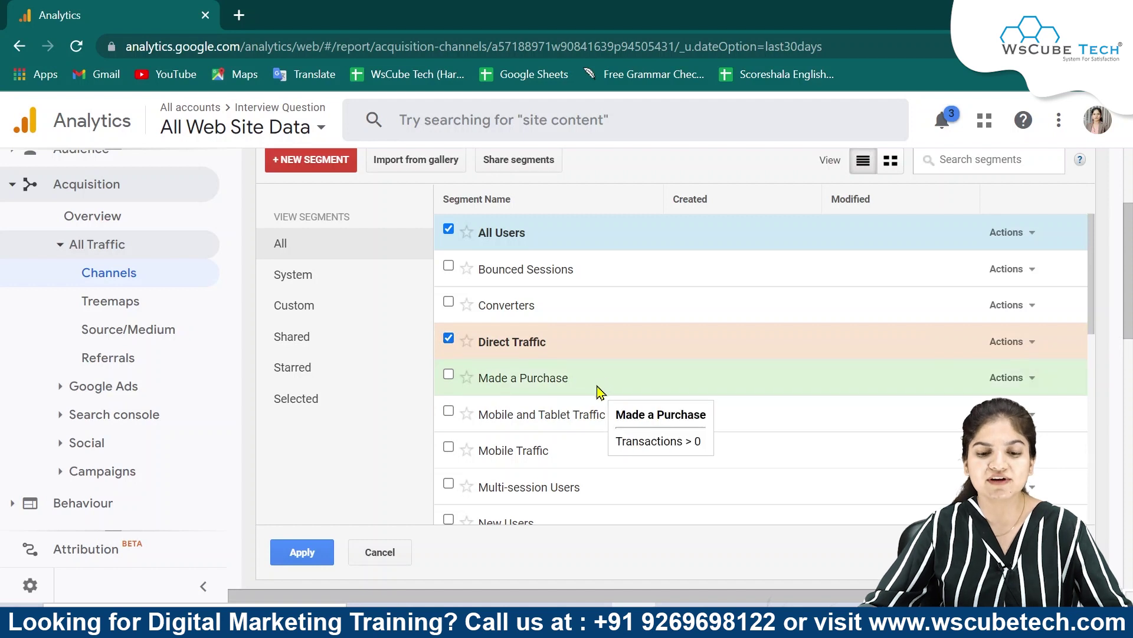
{"action": "mouse_move", "coordinate": [595, 469]}
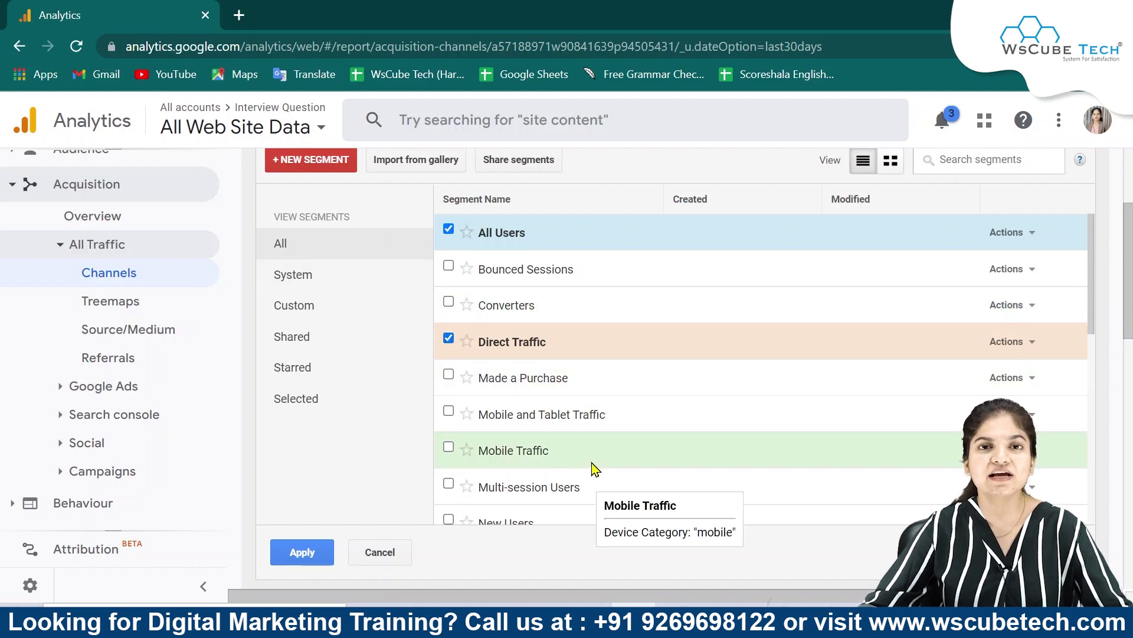
{"action": "mouse_move", "coordinate": [531, 339]}
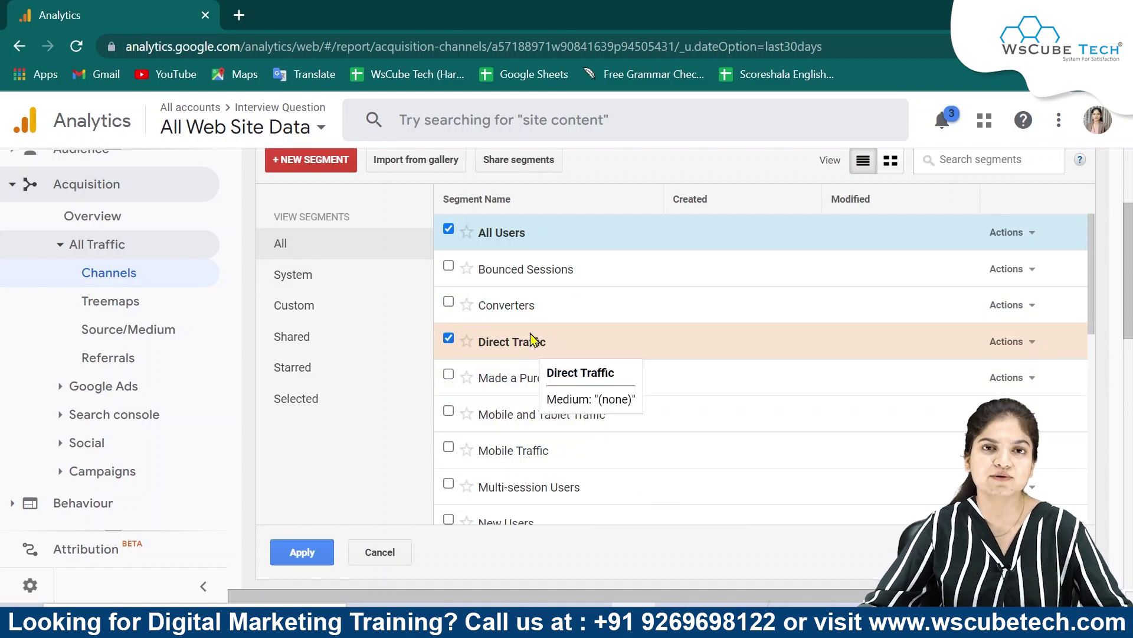
{"action": "left_click", "coordinate": [283, 552]}
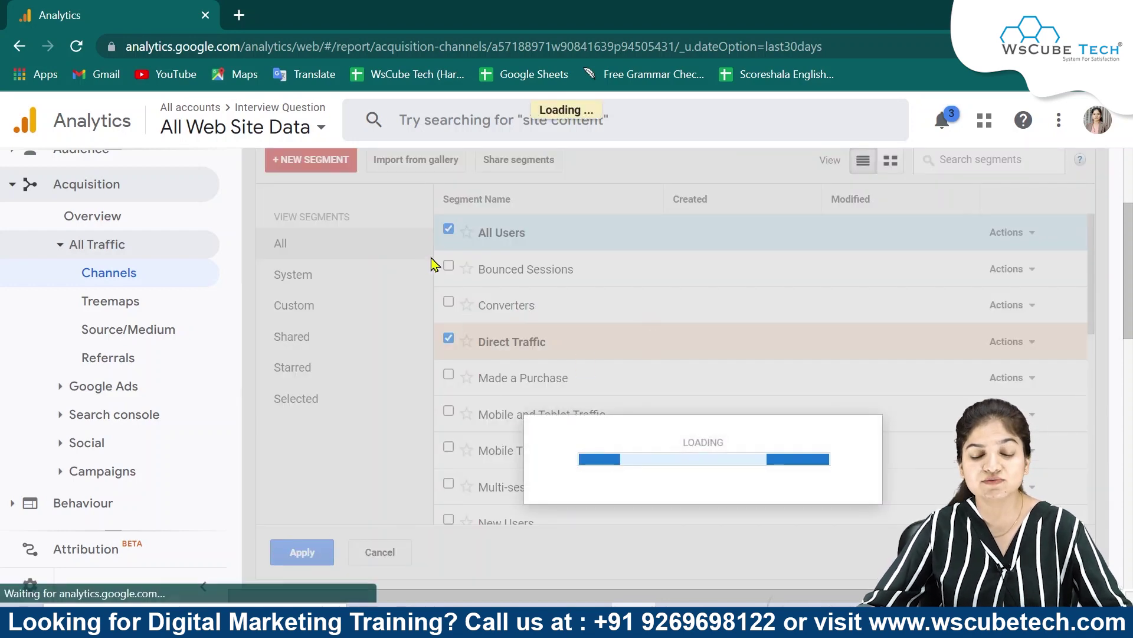
{"action": "scroll", "coordinate": [715, 413], "scroll_direction": "up", "scroll_amount": 5}
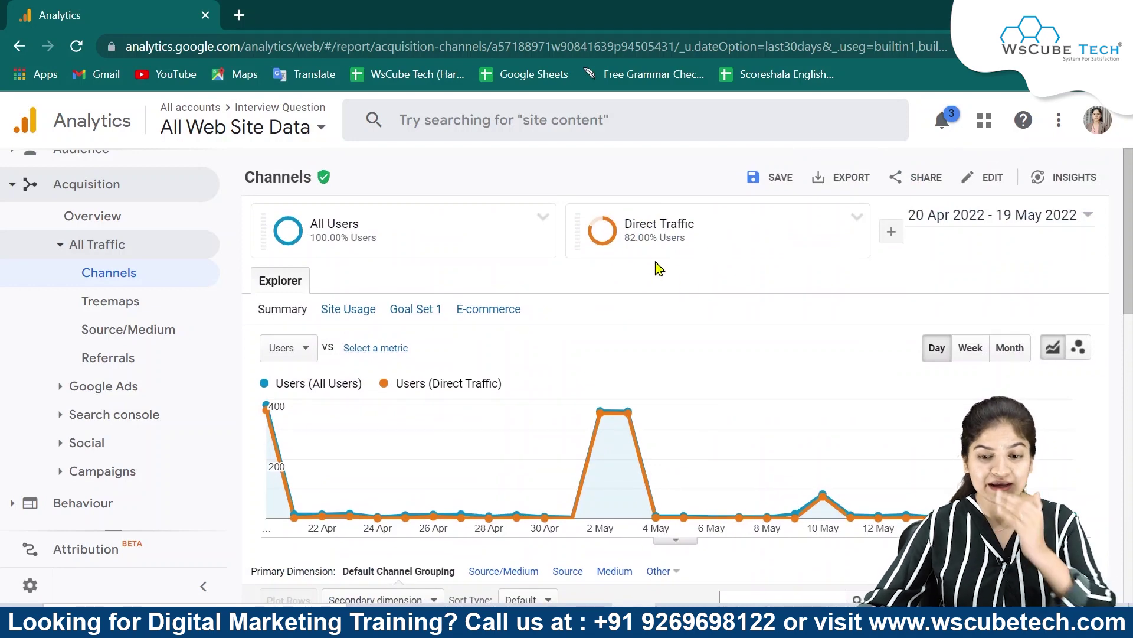
Compare the All Users and Direct Traffic segments in the Channels report's summary cards, chart and table
{"action": "mouse_move", "coordinate": [354, 245]}
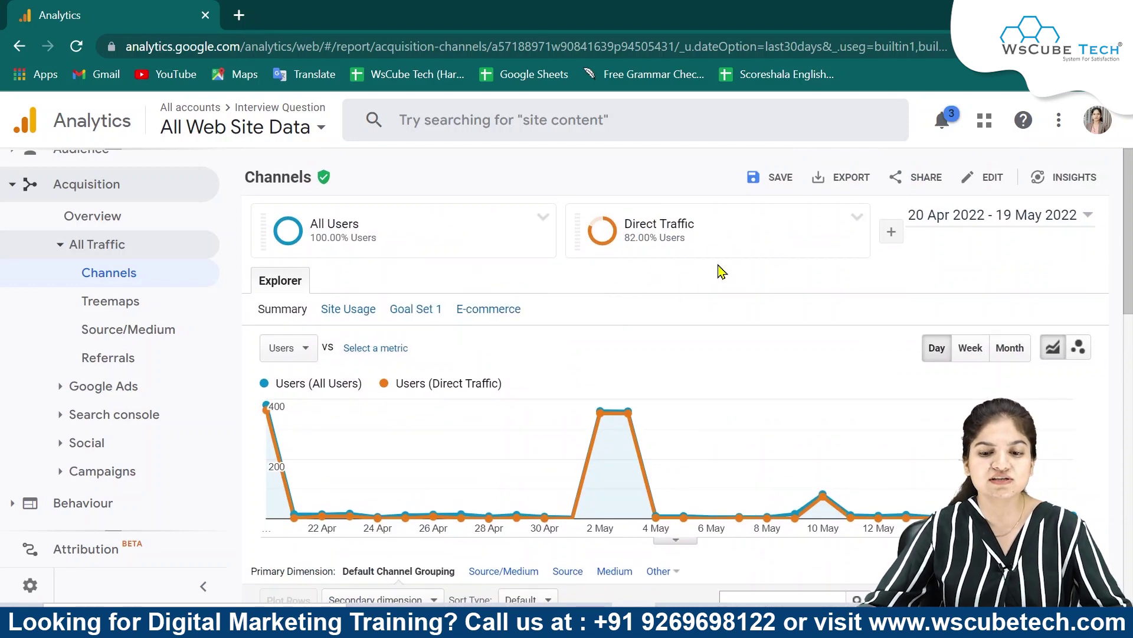
{"action": "mouse_move", "coordinate": [608, 230]}
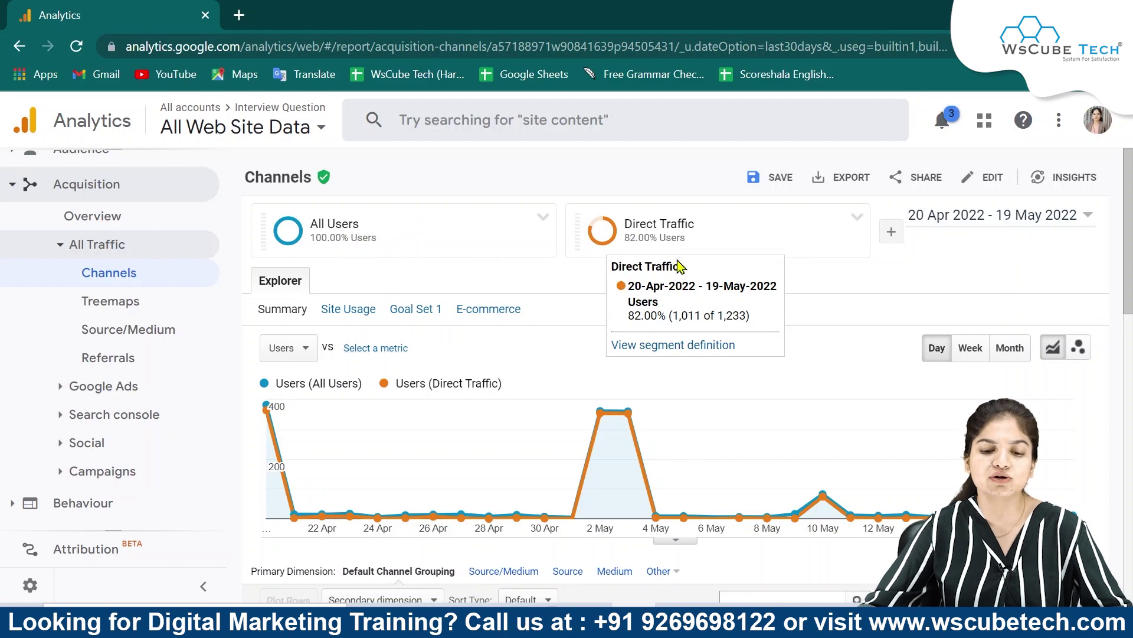
{"action": "scroll", "coordinate": [701, 399], "scroll_direction": "down", "scroll_amount": 5}
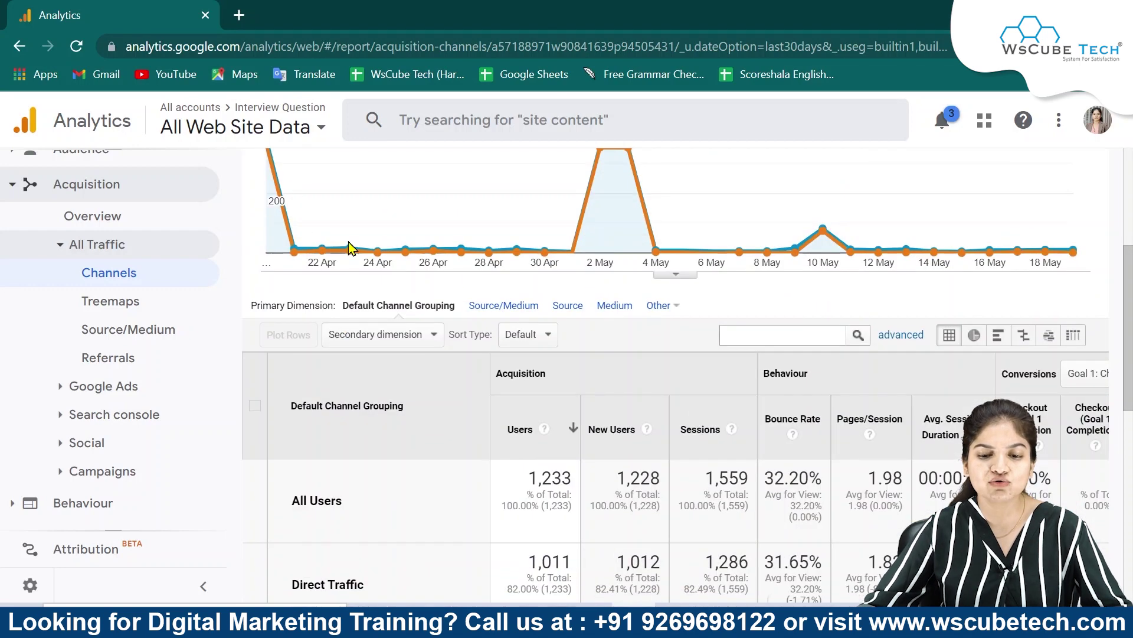
{"action": "scroll", "coordinate": [708, 300], "scroll_direction": "up", "scroll_amount": 2}
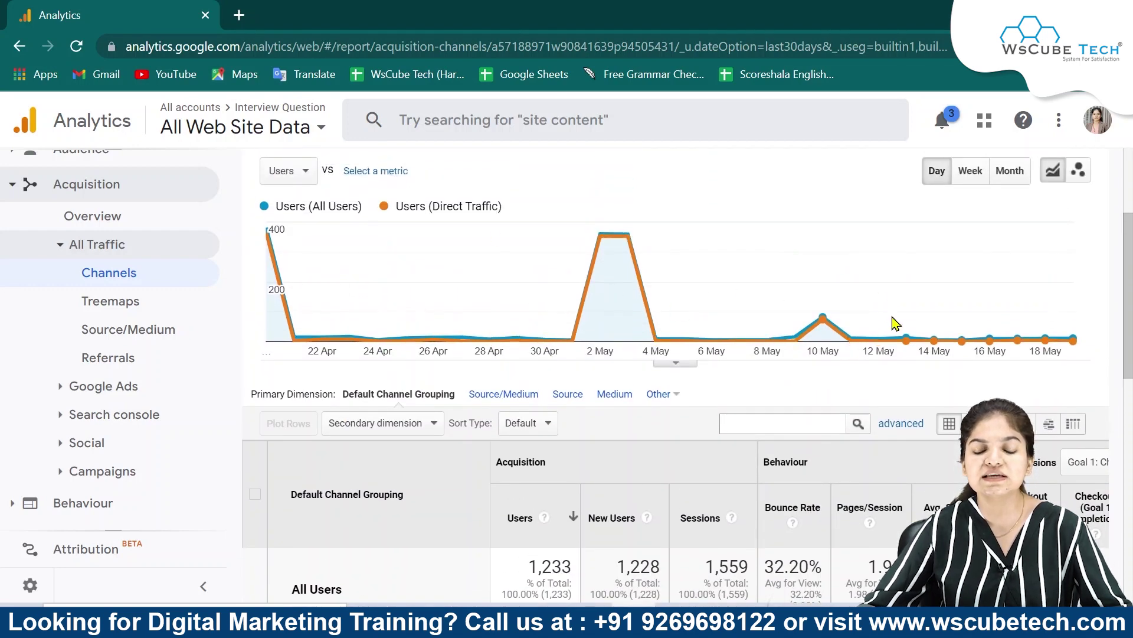
{"action": "scroll", "coordinate": [612, 304], "scroll_direction": "up", "scroll_amount": 3}
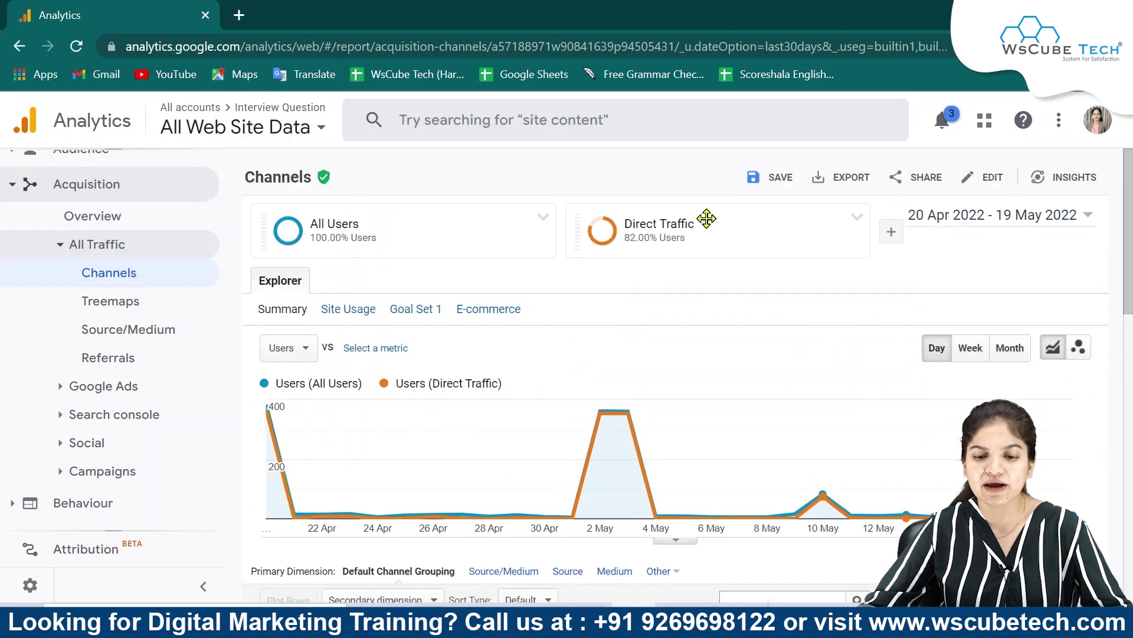
Remove the Direct Traffic segment from the Channels report's segment selection, keeping All Users
{"action": "left_click", "coordinate": [857, 216]}
{"action": "left_click", "coordinate": [860, 252]}
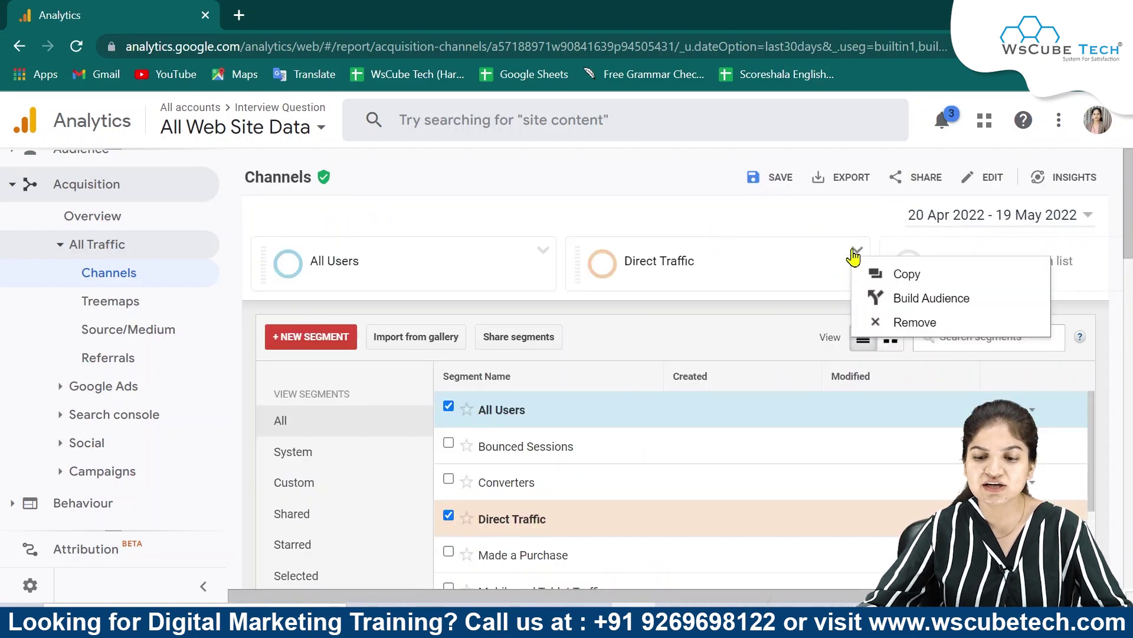
{"action": "left_click", "coordinate": [913, 322]}
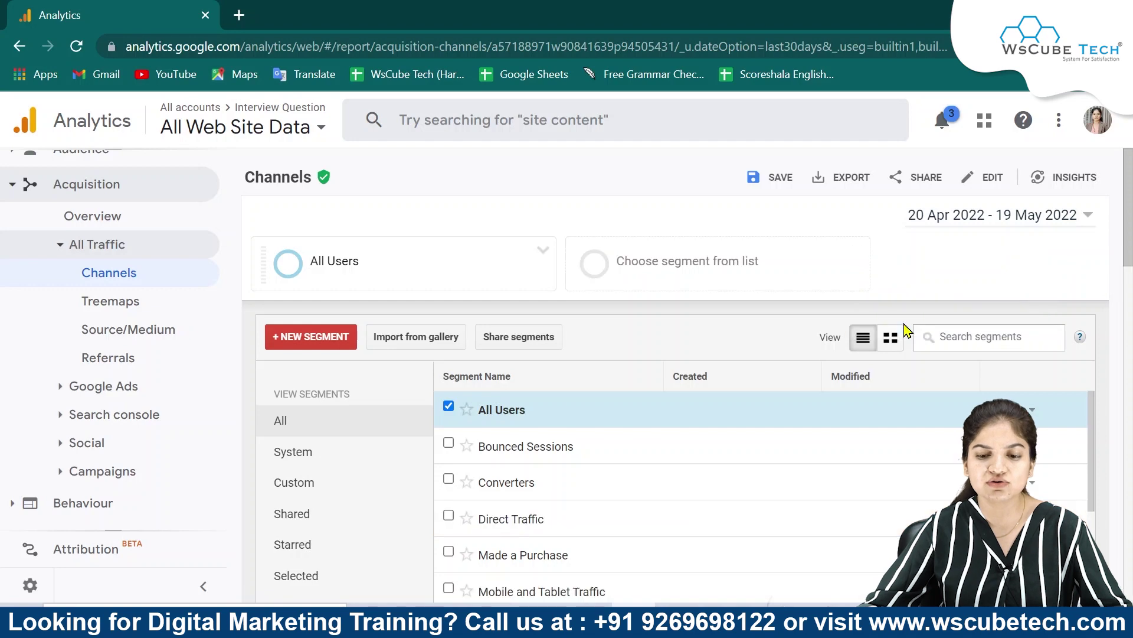
{"action": "scroll", "coordinate": [844, 337], "scroll_direction": "down", "scroll_amount": 10}
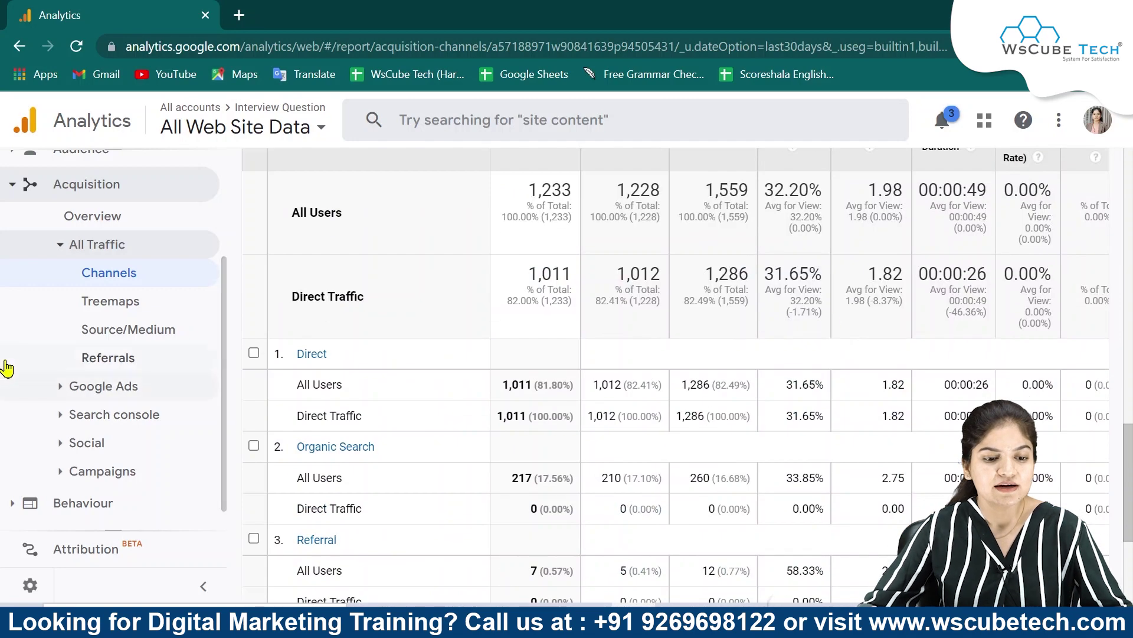
Open the Treemaps report and examine its channel rectangles, primary and secondary metrics, and low-to-high color scale
{"action": "left_click", "coordinate": [102, 307]}
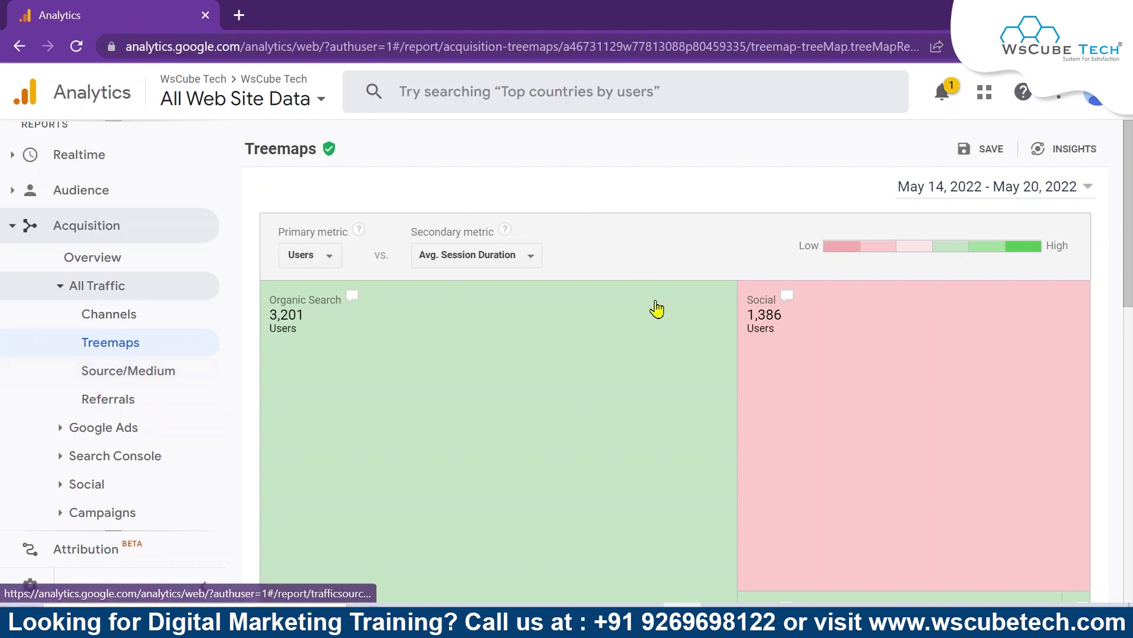
{"action": "scroll", "coordinate": [655, 309], "scroll_direction": "down", "scroll_amount": 8}
{"action": "scroll", "coordinate": [656, 309], "scroll_direction": "up", "scroll_amount": 7}
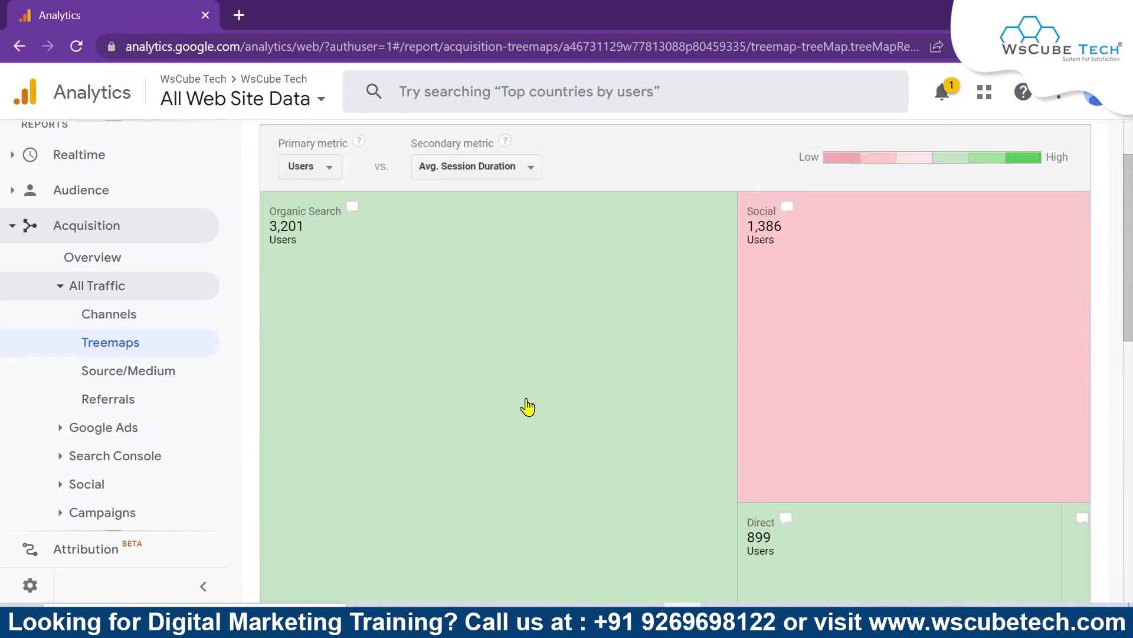
{"action": "scroll", "coordinate": [885, 408], "scroll_direction": "down", "scroll_amount": 5}
{"action": "scroll", "coordinate": [870, 371], "scroll_direction": "up", "scroll_amount": 5}
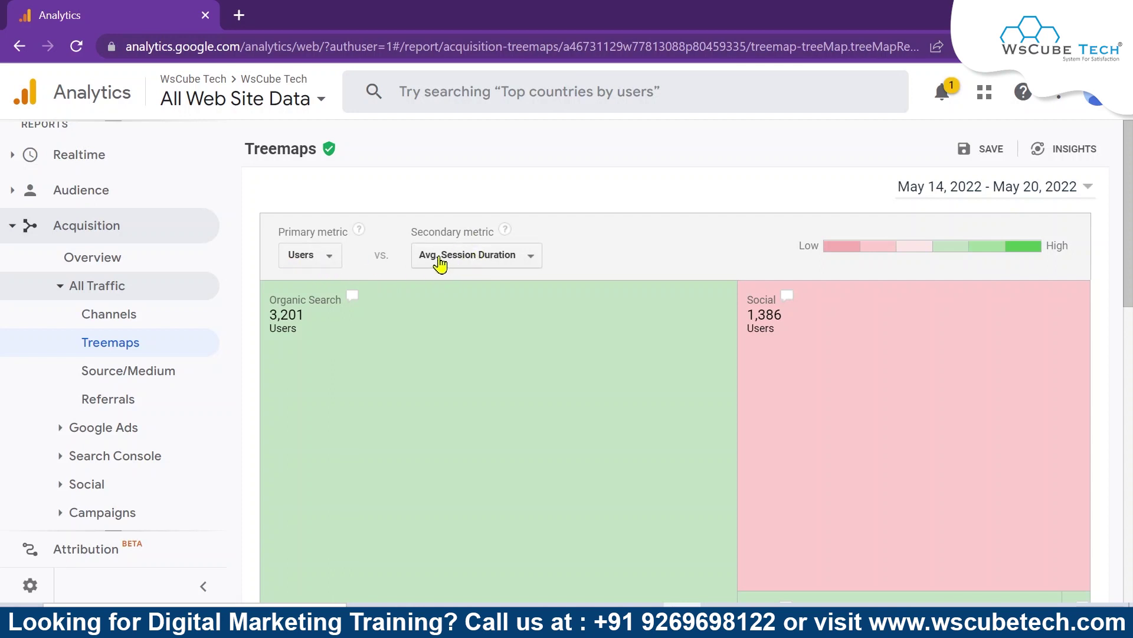
{"action": "scroll", "coordinate": [552, 268], "scroll_direction": "down", "scroll_amount": 1}
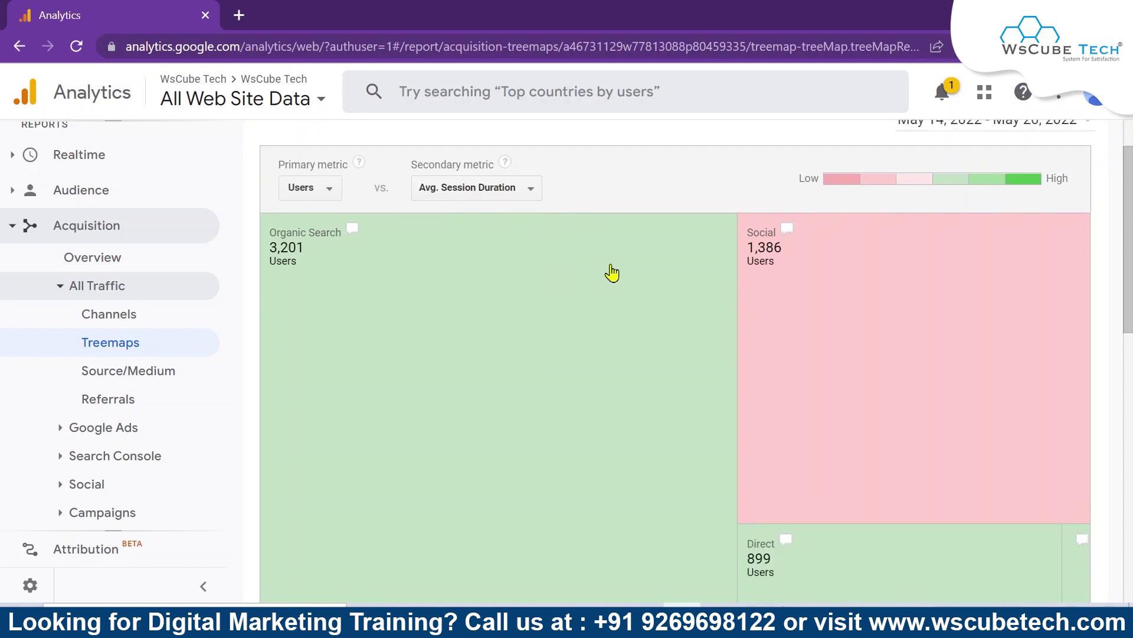
{"action": "scroll", "coordinate": [708, 260], "scroll_direction": "up", "scroll_amount": 1}
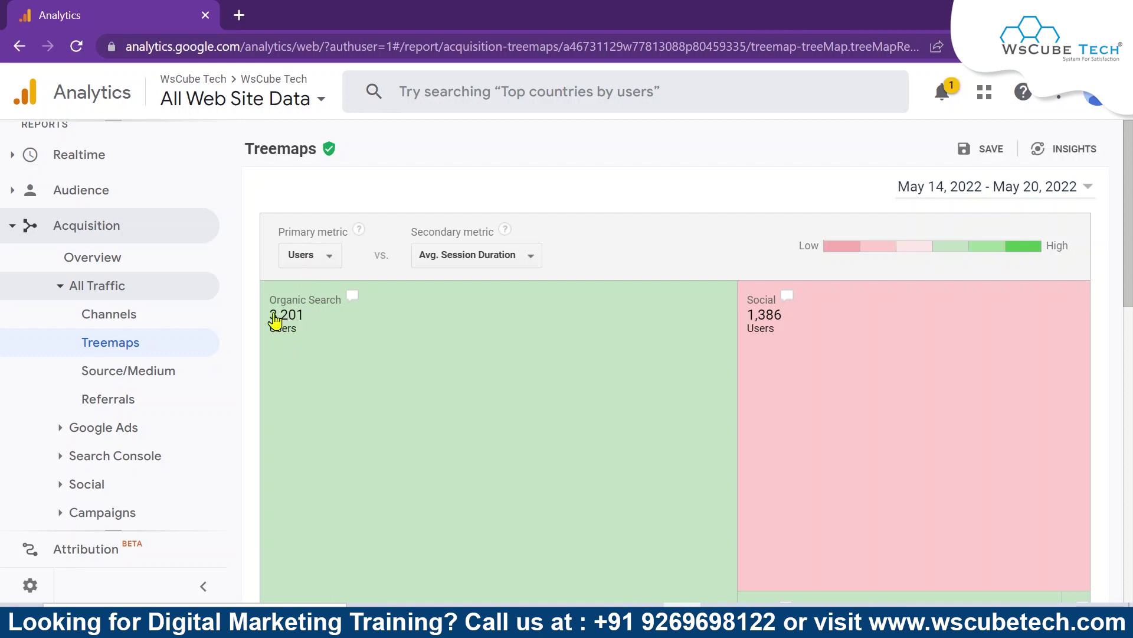
{"action": "scroll", "coordinate": [551, 324], "scroll_direction": "down", "scroll_amount": 2}
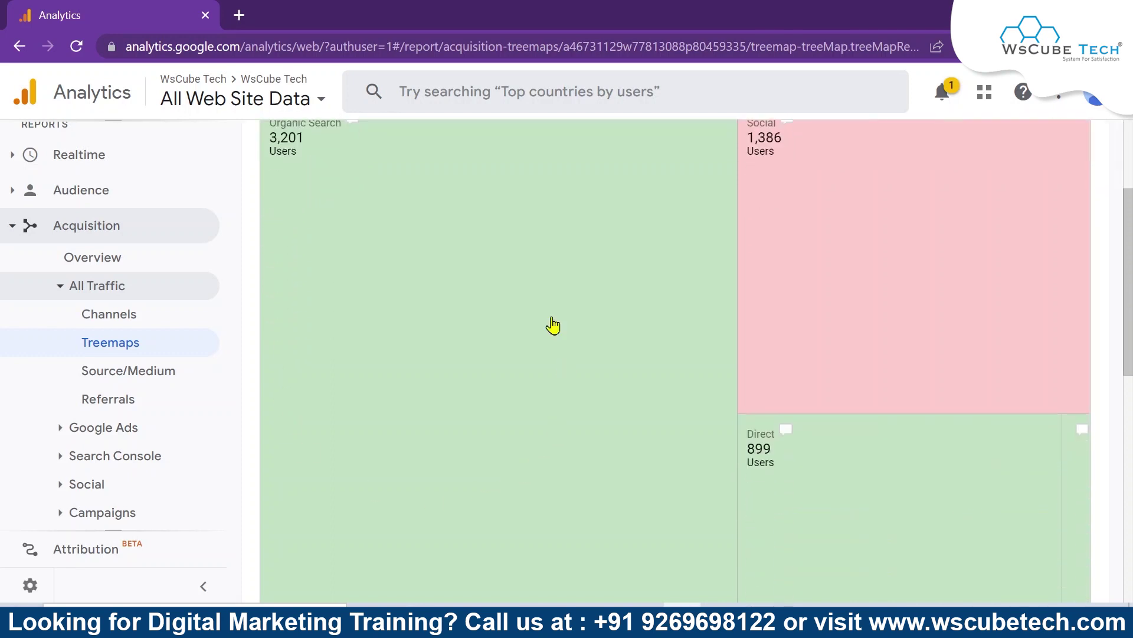
{"action": "scroll", "coordinate": [517, 406], "scroll_direction": "up", "scroll_amount": 1}
{"action": "scroll", "coordinate": [517, 406], "scroll_direction": "up", "scroll_amount": 1}
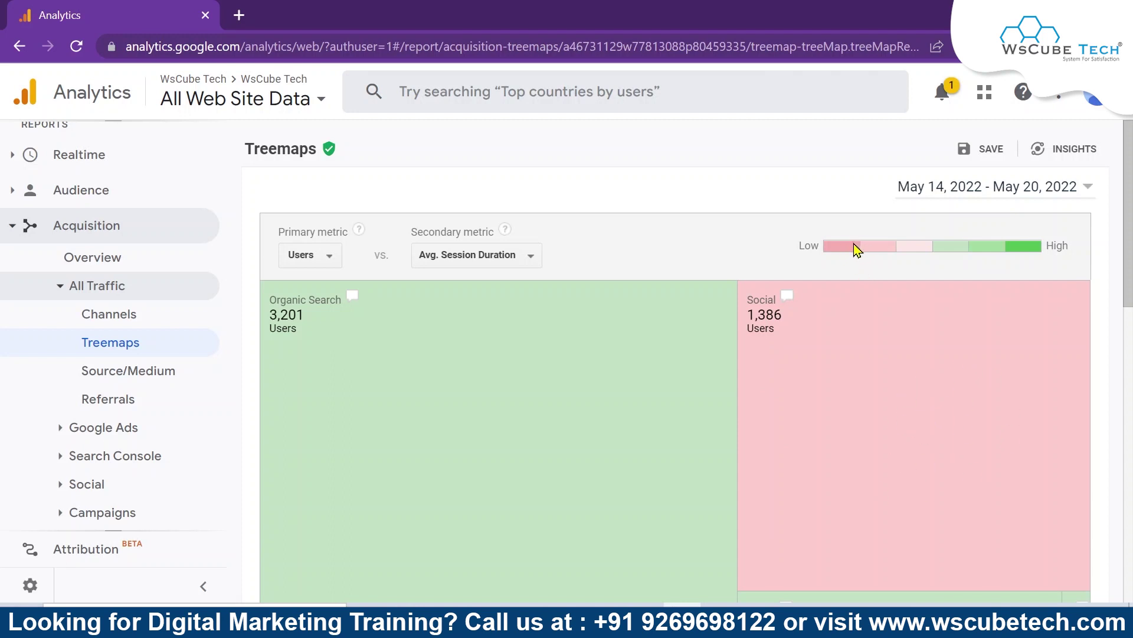
Compare the treemap's rectangle sizes and colors with each channel's users and average session duration in the table
{"action": "scroll", "coordinate": [837, 493], "scroll_direction": "down", "scroll_amount": 10}
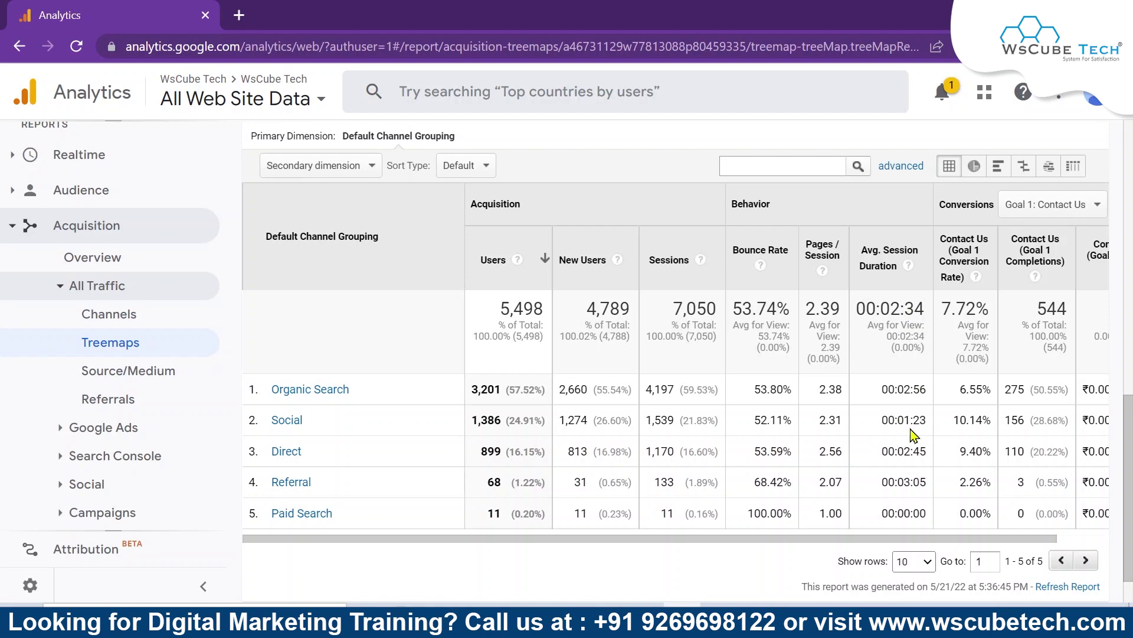
{"action": "scroll", "coordinate": [914, 435], "scroll_direction": "up", "scroll_amount": 12}
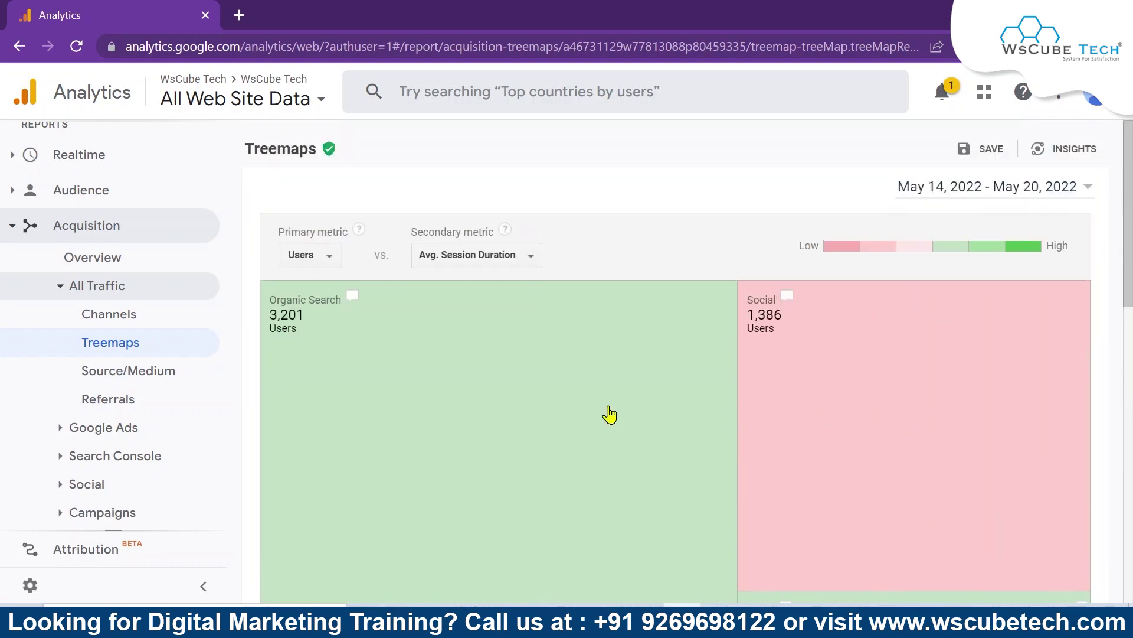
{"action": "scroll", "coordinate": [610, 415], "scroll_direction": "down", "scroll_amount": 5}
{"action": "scroll", "coordinate": [532, 330], "scroll_direction": "up", "scroll_amount": 1}
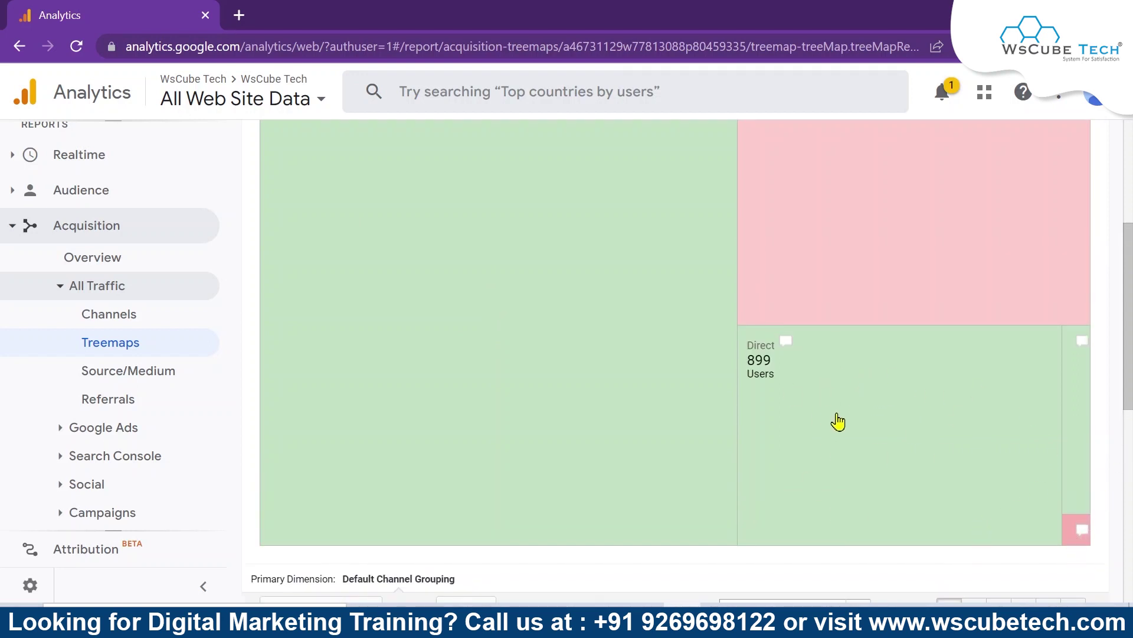
{"action": "scroll", "coordinate": [841, 422], "scroll_direction": "up", "scroll_amount": 2}
{"action": "scroll", "coordinate": [840, 427], "scroll_direction": "down", "scroll_amount": 2}
{"action": "scroll", "coordinate": [850, 389], "scroll_direction": "up", "scroll_amount": 3}
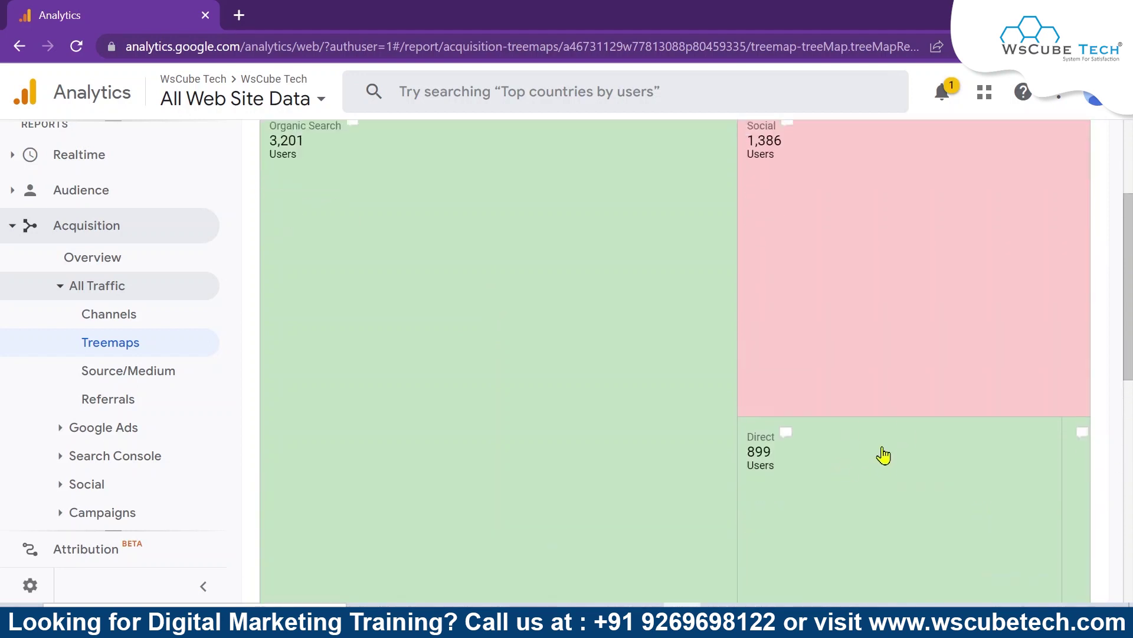
{"action": "scroll", "coordinate": [831, 326], "scroll_direction": "down", "scroll_amount": 4}
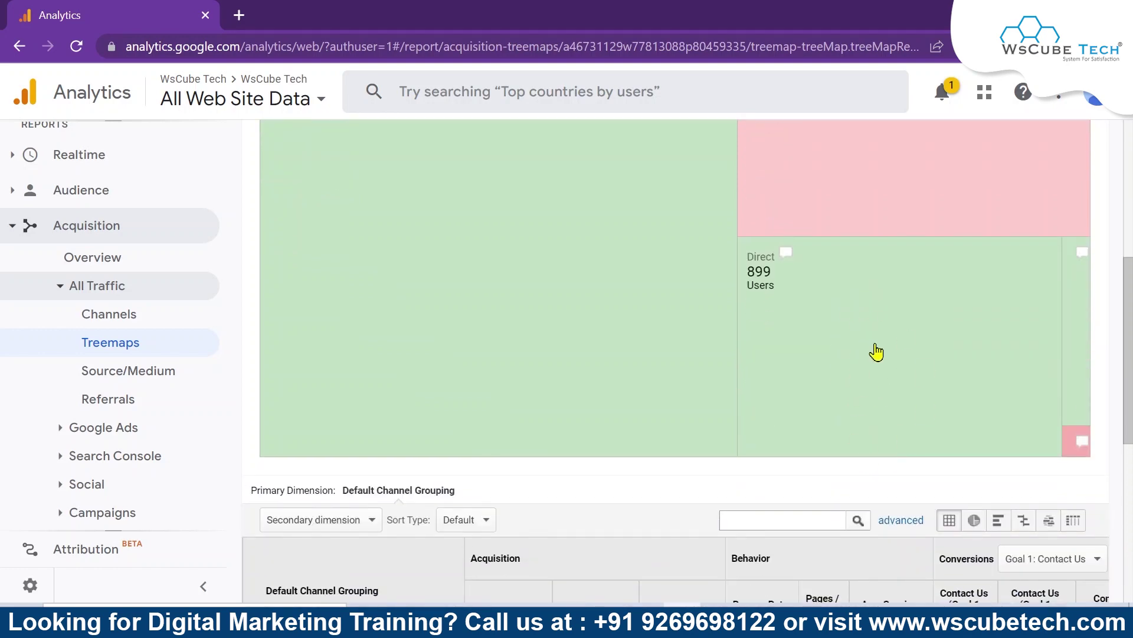
{"action": "scroll", "coordinate": [878, 352], "scroll_direction": "down", "scroll_amount": 4}
{"action": "scroll", "coordinate": [297, 505], "scroll_direction": "down", "scroll_amount": 1}
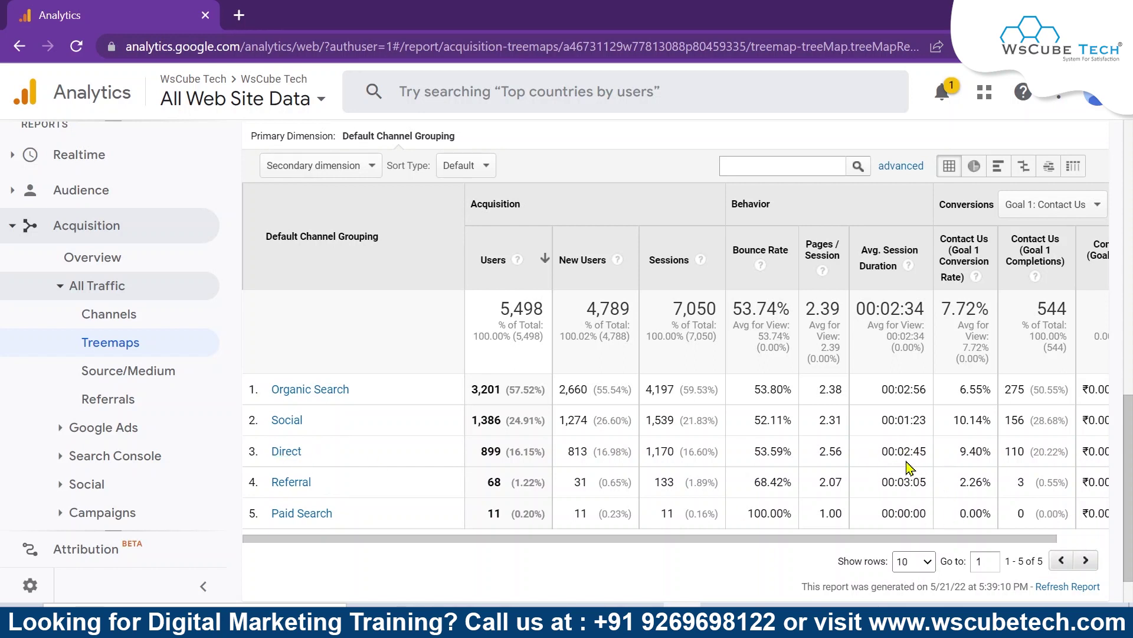
Review the treemap's secondary metric and the list of available primary metrics, keeping Users as the primary metric
{"action": "scroll", "coordinate": [911, 468], "scroll_direction": "up", "scroll_amount": 5}
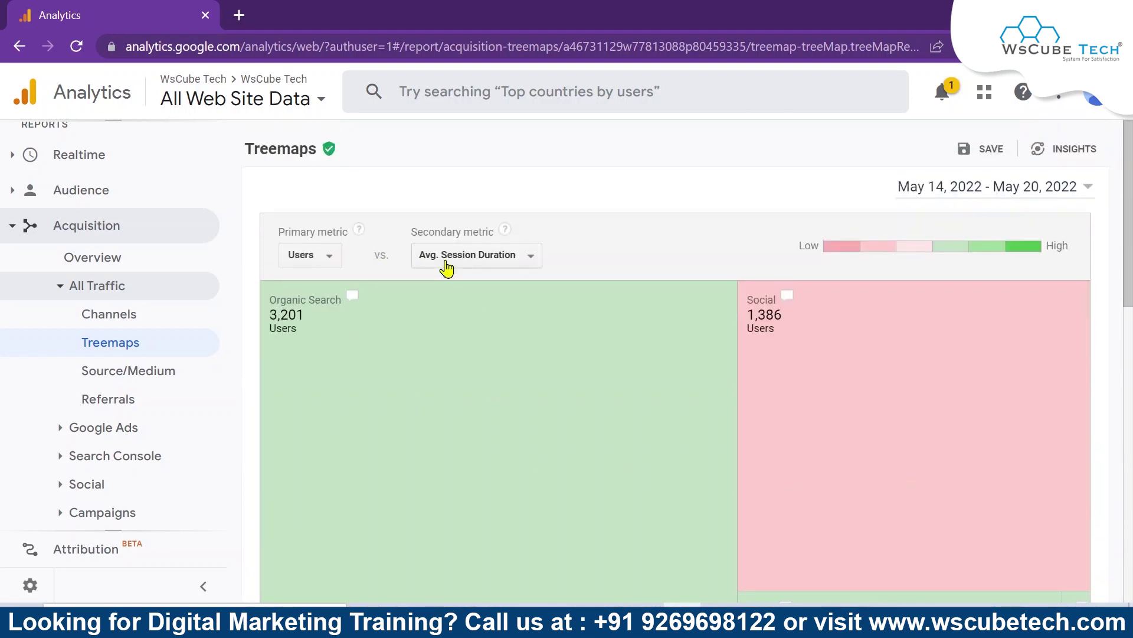
{"action": "scroll", "coordinate": [827, 415], "scroll_direction": "down", "scroll_amount": 5}
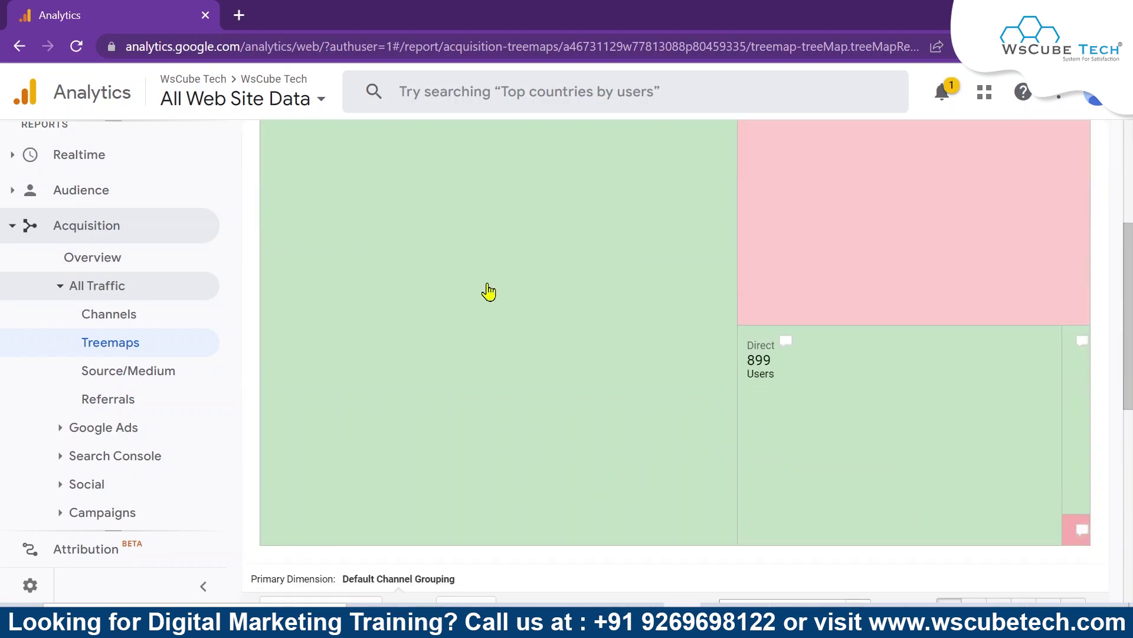
{"action": "scroll", "coordinate": [731, 319], "scroll_direction": "up", "scroll_amount": 5}
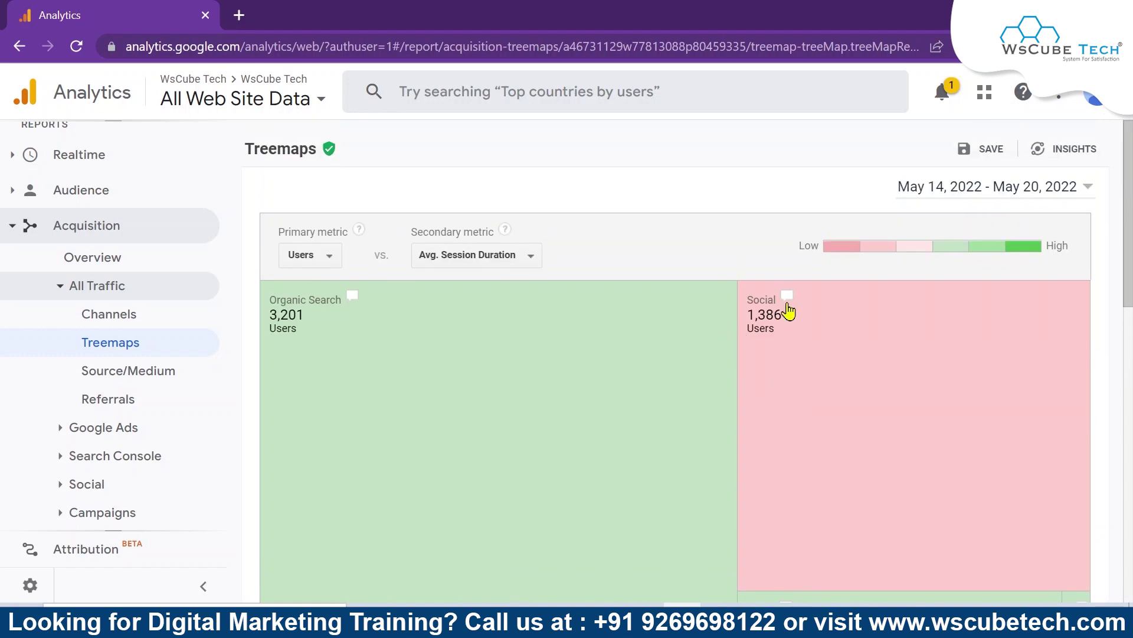
{"action": "mouse_move", "coordinate": [789, 311]}
{"action": "left_click", "coordinate": [302, 255]}
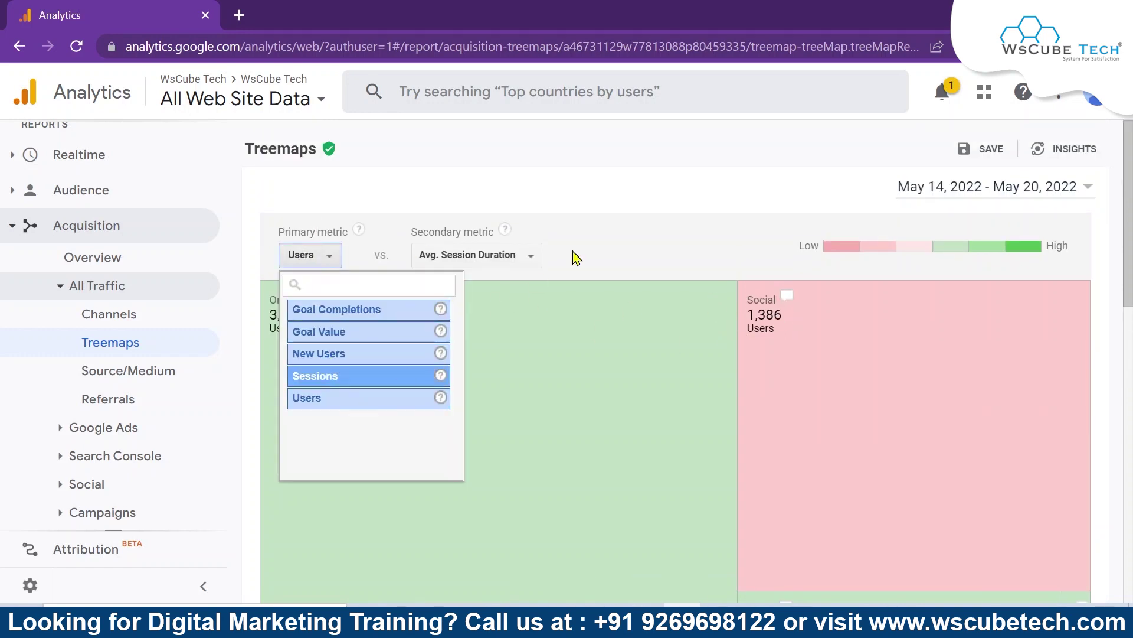
{"action": "left_click", "coordinate": [616, 361]}
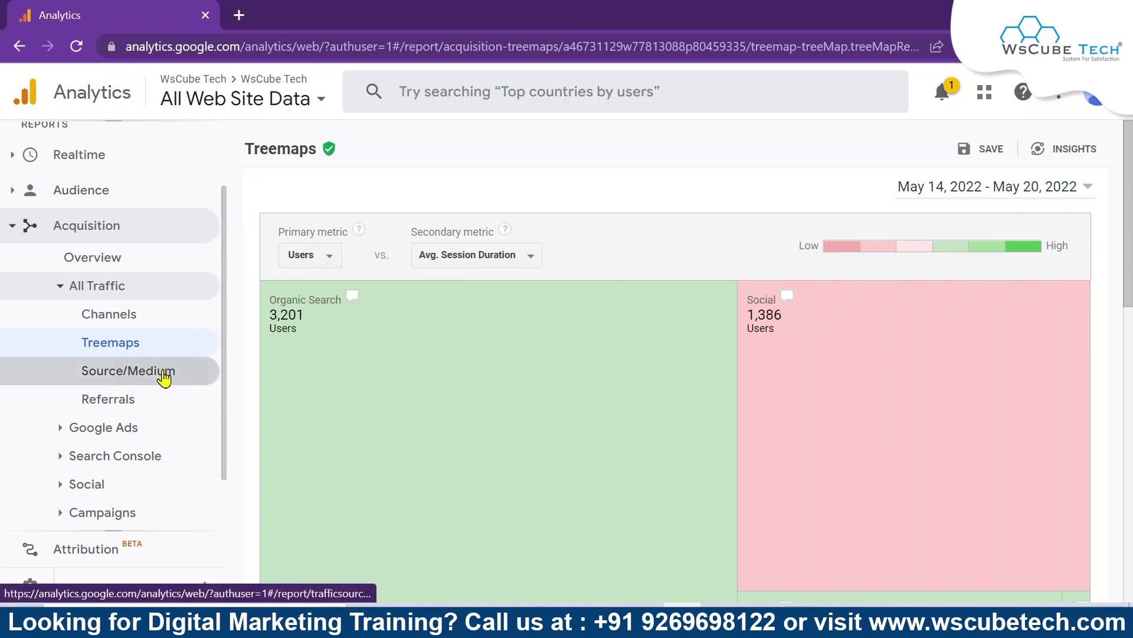
Open the Source/Medium report and examine its users chart and the traffic sources listed in the table
{"action": "left_click", "coordinate": [91, 378]}
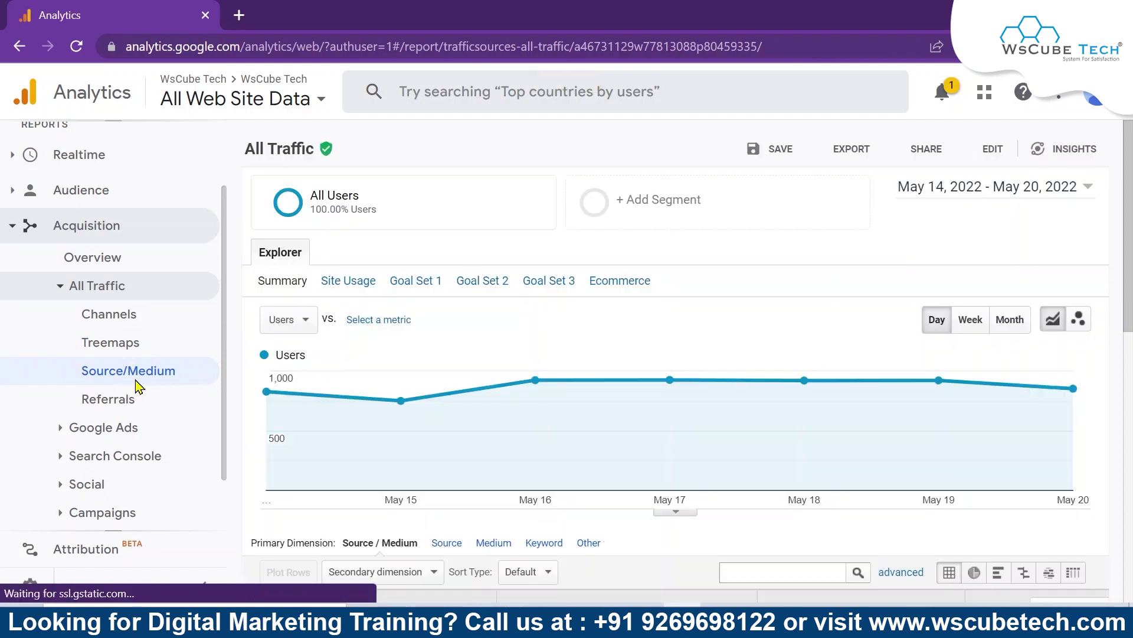
{"action": "scroll", "coordinate": [145, 387], "scroll_direction": "down", "scroll_amount": 1}
{"action": "scroll", "coordinate": [534, 490], "scroll_direction": "down", "scroll_amount": 4}
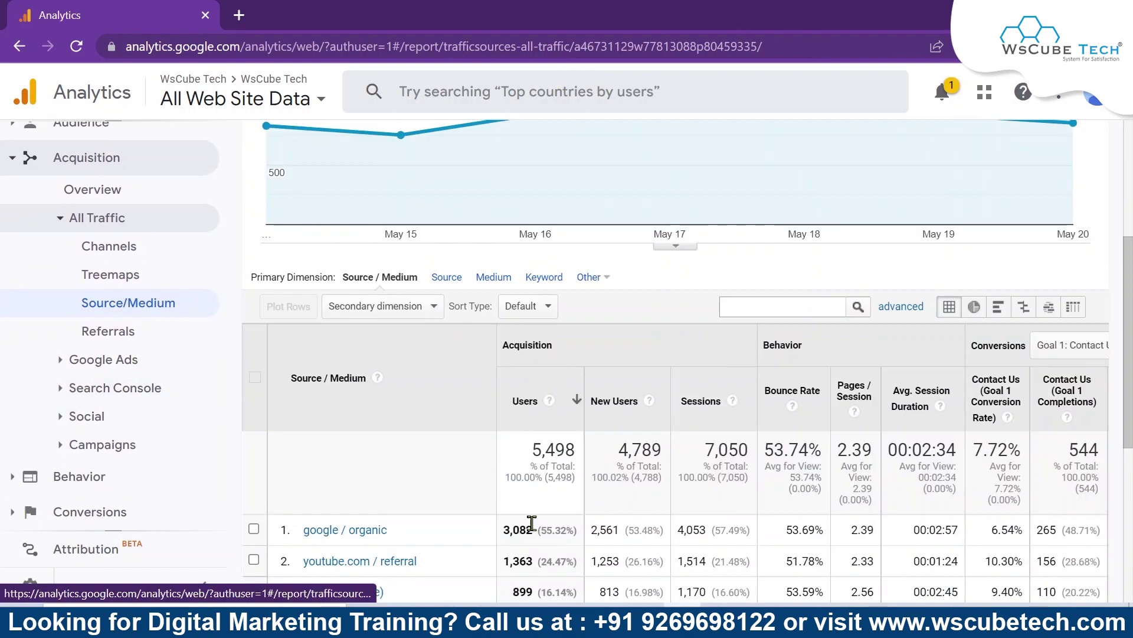
{"action": "scroll", "coordinate": [532, 523], "scroll_direction": "up", "scroll_amount": 2}
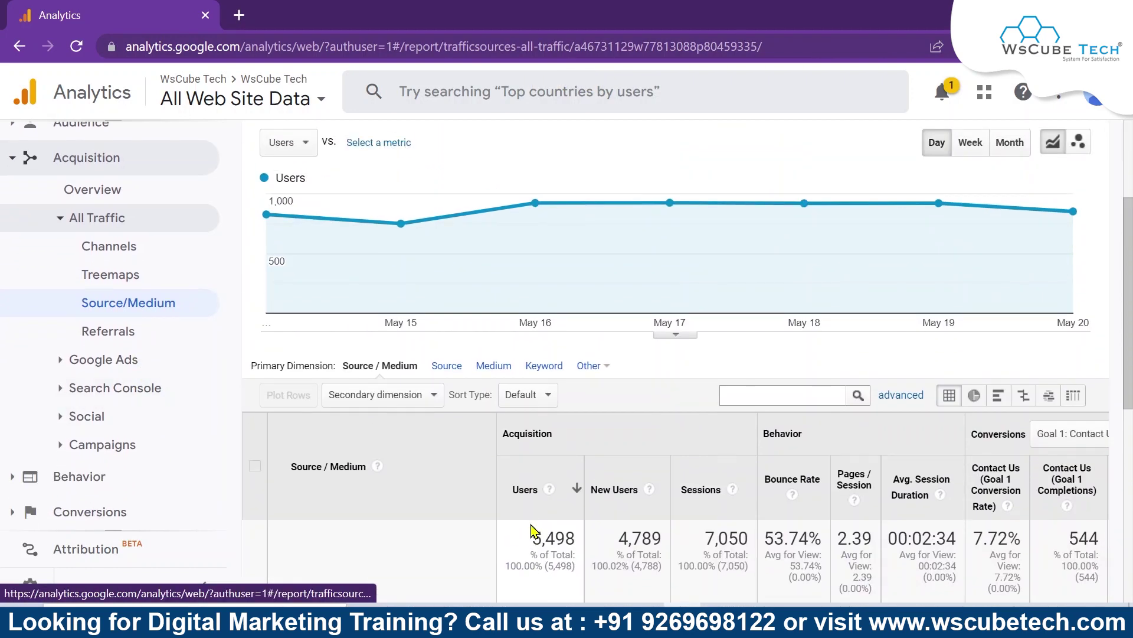
{"action": "scroll", "coordinate": [534, 529], "scroll_direction": "down", "scroll_amount": 4}
{"action": "scroll", "coordinate": [531, 520], "scroll_direction": "up", "scroll_amount": 5}
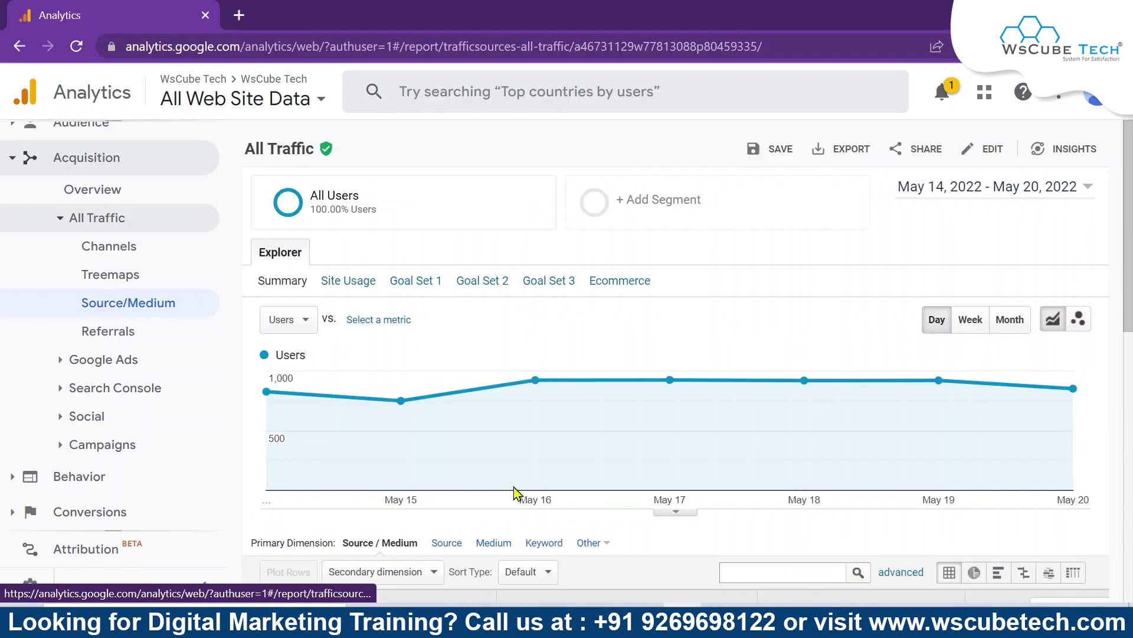
{"action": "scroll", "coordinate": [515, 493], "scroll_direction": "down", "scroll_amount": 5}
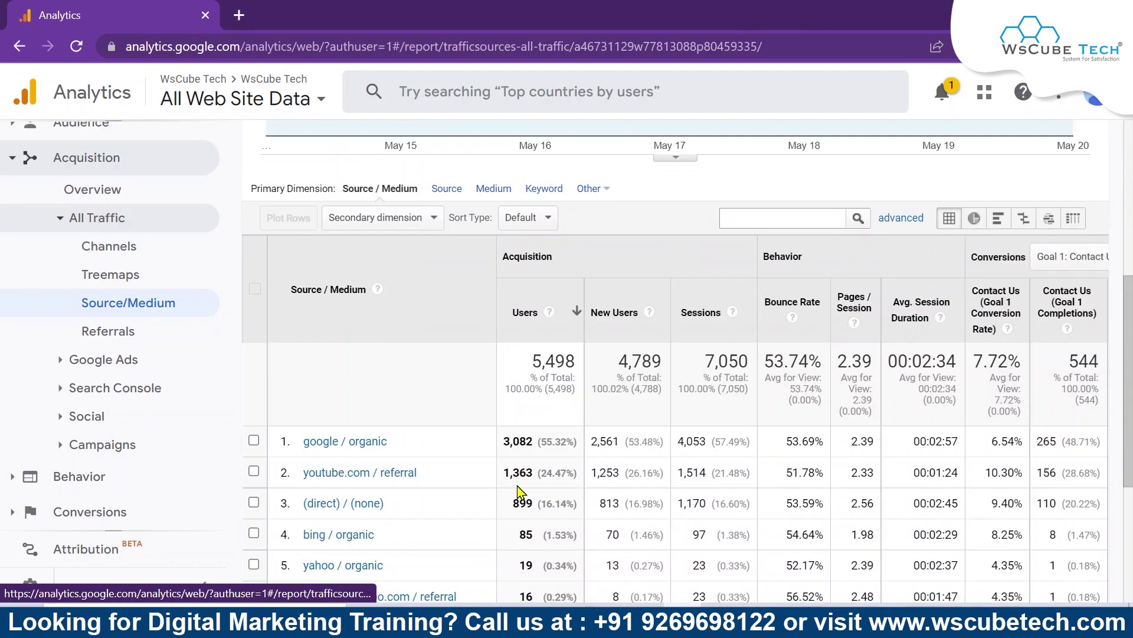
{"action": "scroll", "coordinate": [517, 493], "scroll_direction": "up", "scroll_amount": 1}
{"action": "scroll", "coordinate": [518, 493], "scroll_direction": "down", "scroll_amount": 6}
{"action": "scroll", "coordinate": [485, 407], "scroll_direction": "up", "scroll_amount": 1}
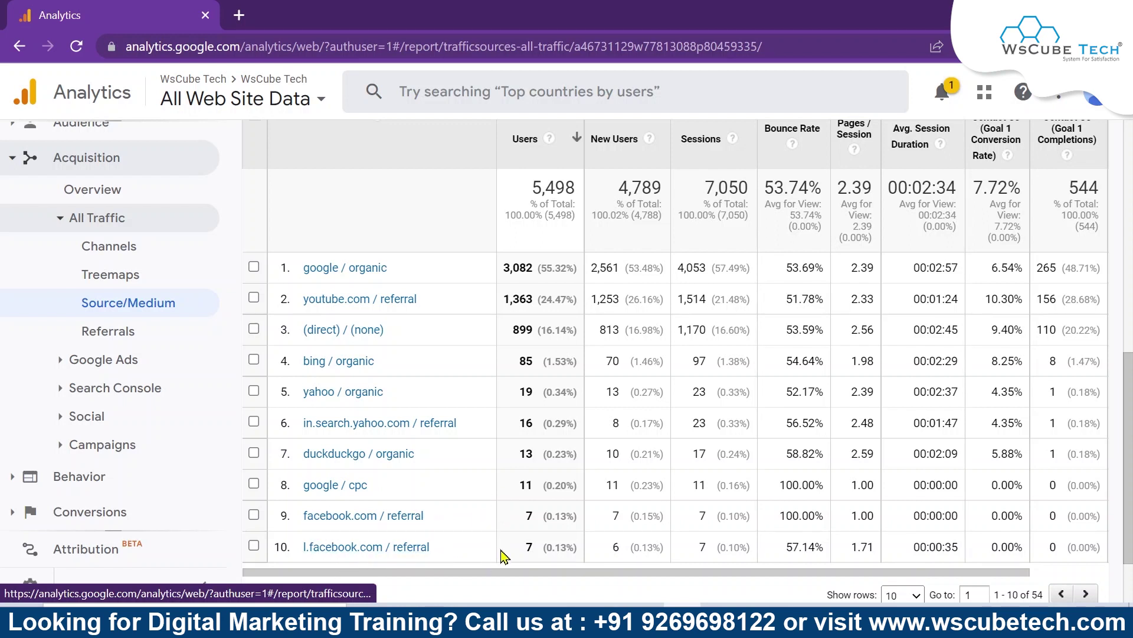
Add the New Users segment alongside All Users in the Source/Medium report
{"action": "scroll", "coordinate": [506, 506], "scroll_direction": "up", "scroll_amount": 8}
{"action": "scroll", "coordinate": [395, 441], "scroll_direction": "down", "scroll_amount": 3}
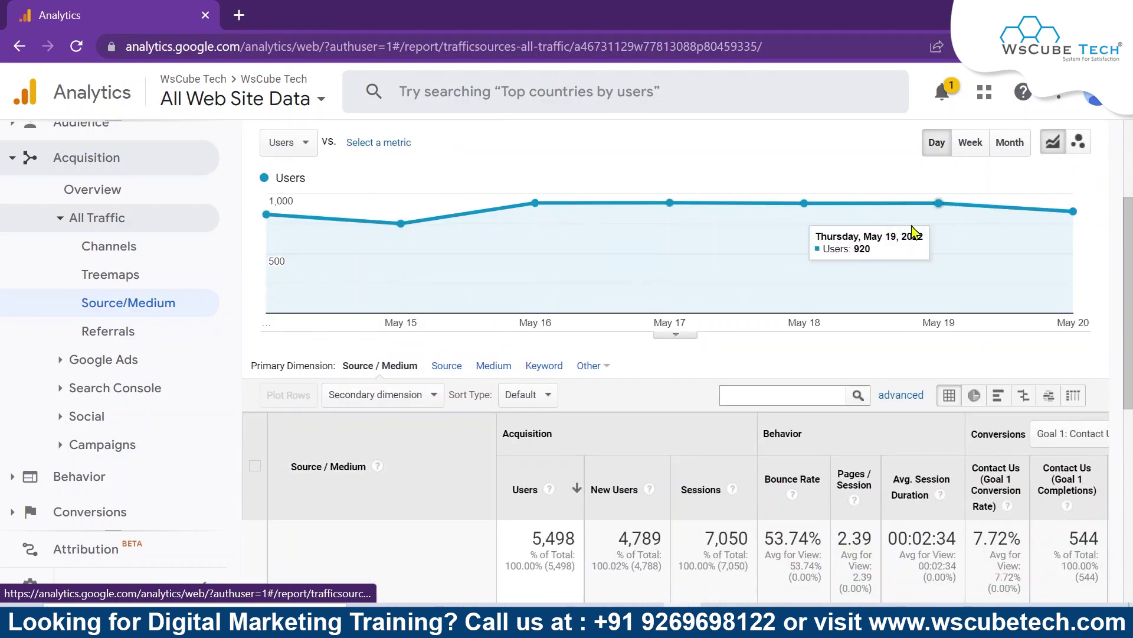
{"action": "scroll", "coordinate": [685, 366], "scroll_direction": "up", "scroll_amount": 4}
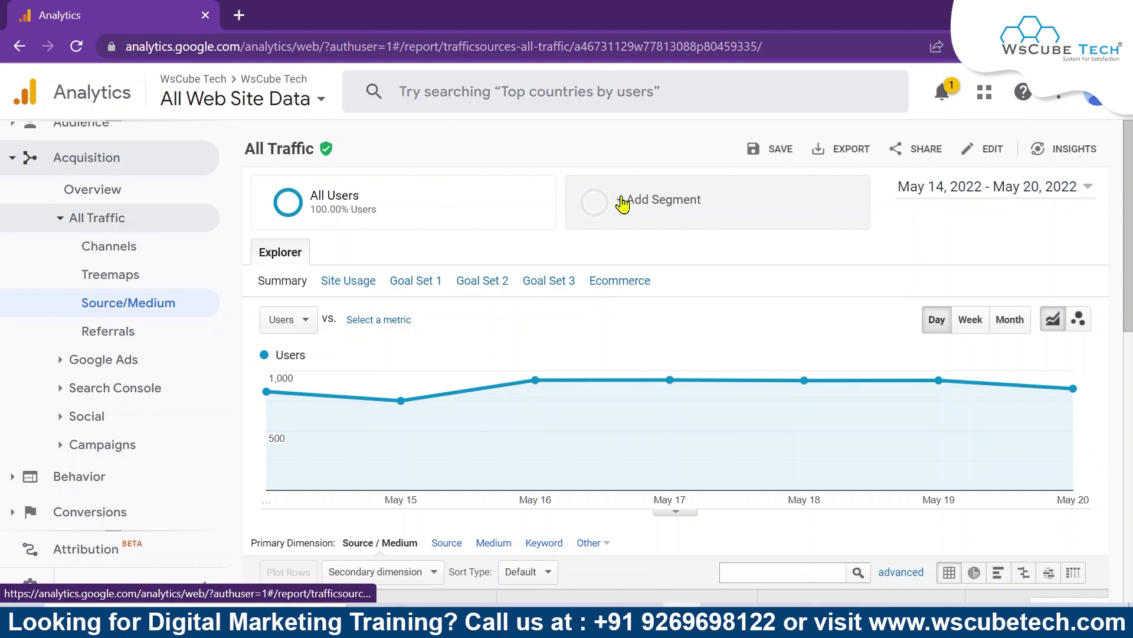
{"action": "left_click", "coordinate": [621, 204]}
{"action": "scroll", "coordinate": [618, 461], "scroll_direction": "down", "scroll_amount": 10}
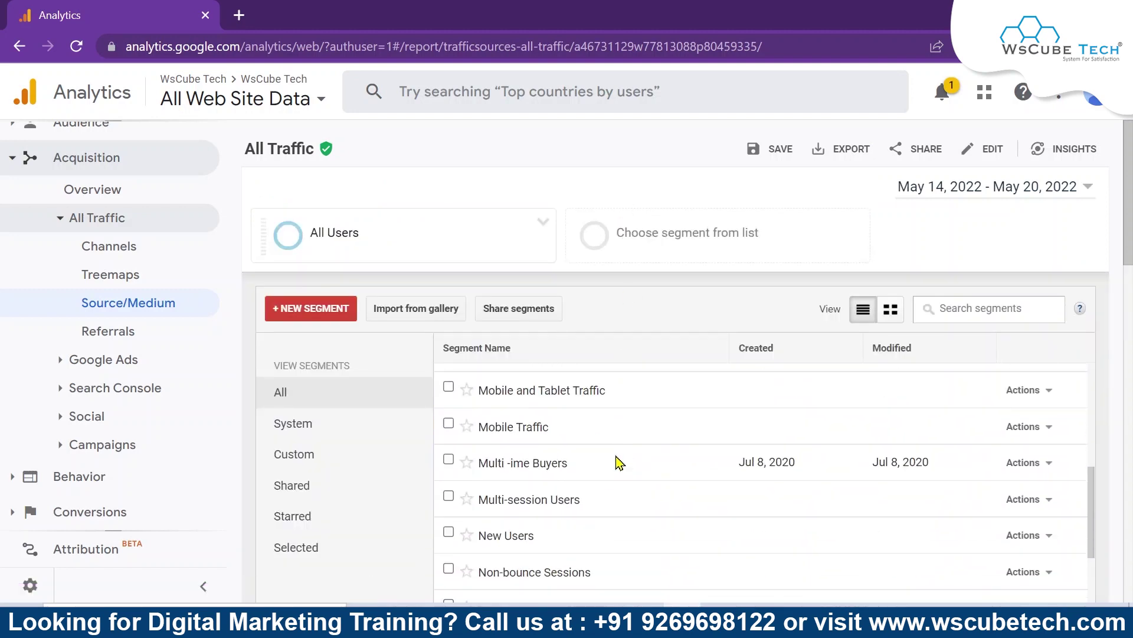
{"action": "scroll", "coordinate": [621, 462], "scroll_direction": "up", "scroll_amount": 3}
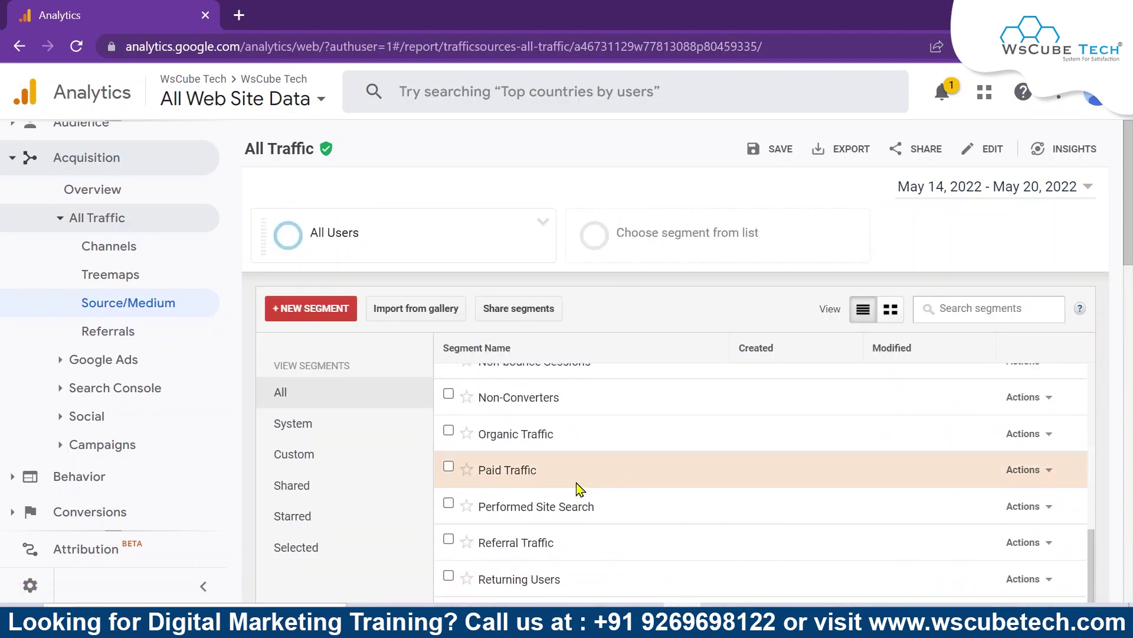
{"action": "scroll", "coordinate": [577, 488], "scroll_direction": "up", "scroll_amount": 3}
{"action": "left_click", "coordinate": [531, 501]}
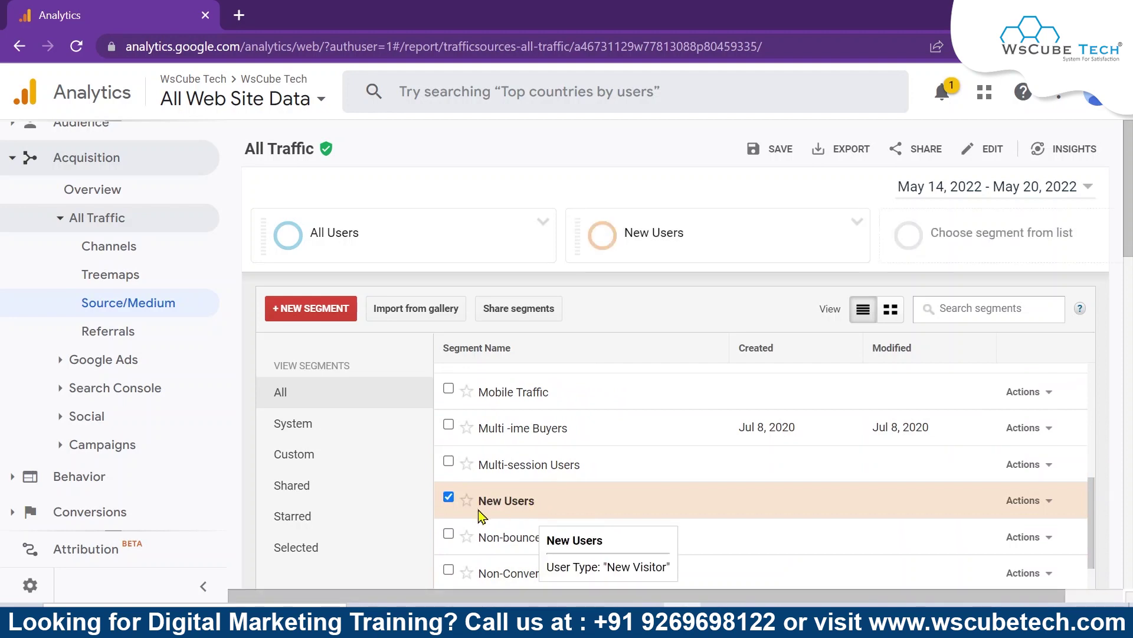
{"action": "scroll", "coordinate": [628, 498], "scroll_direction": "down", "scroll_amount": 10}
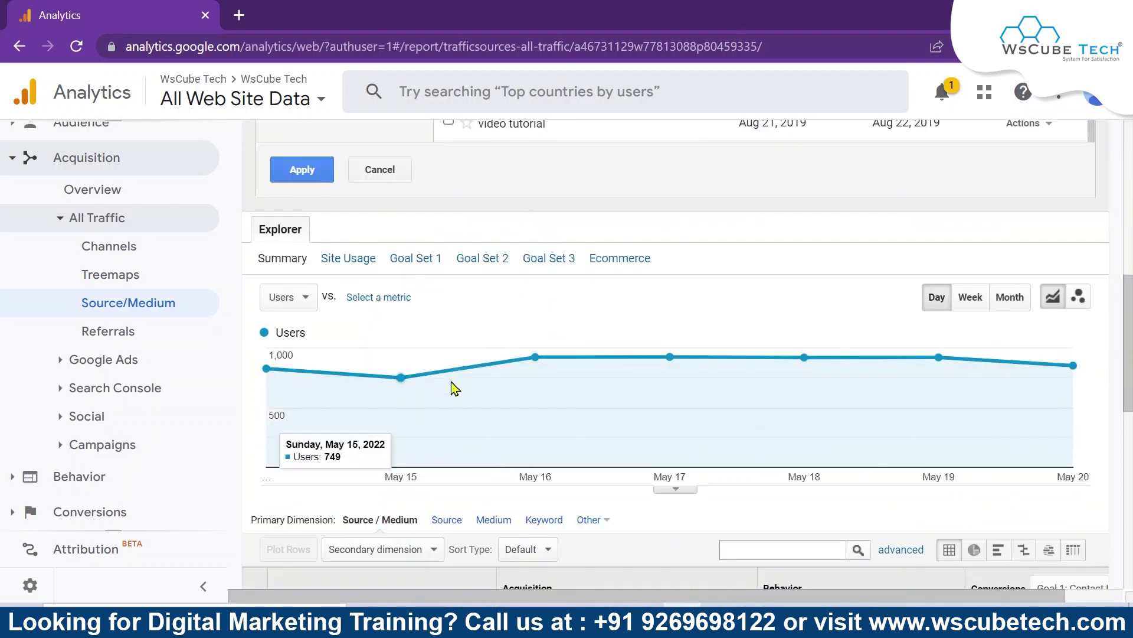
{"action": "scroll", "coordinate": [454, 388], "scroll_direction": "up", "scroll_amount": 2}
{"action": "left_click", "coordinate": [313, 255]}
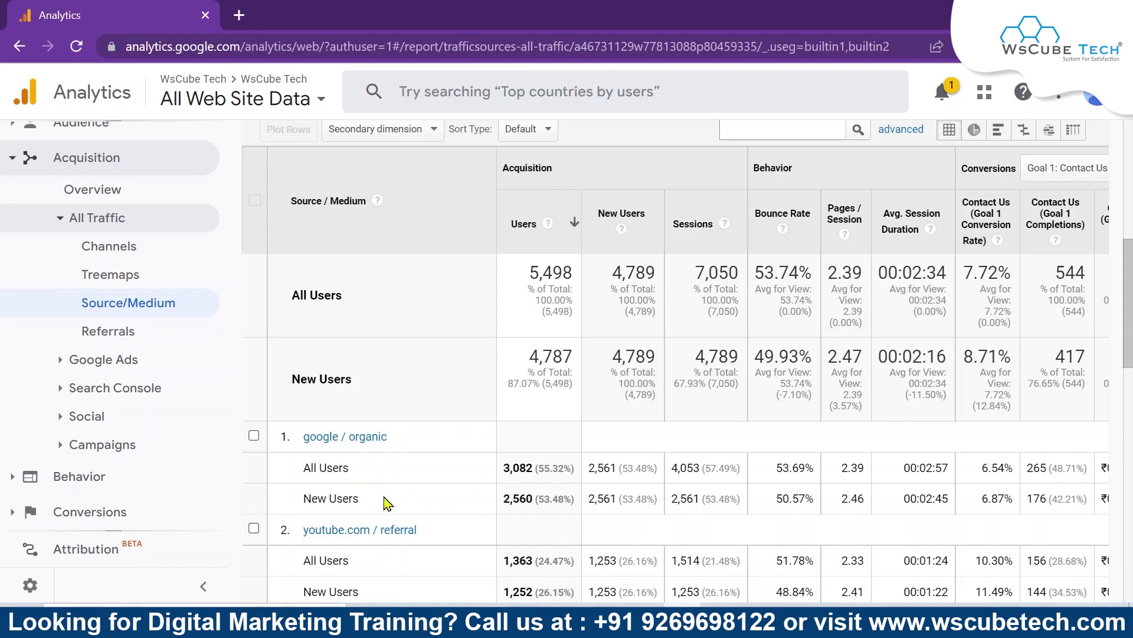
Compare All Users with New Users for each source/medium in the table and review both segments above the chart
{"action": "key", "text": "ctrl+a"}
{"action": "left_click", "coordinate": [346, 497]}
{"action": "scroll", "coordinate": [544, 514], "scroll_direction": "down", "scroll_amount": 2}
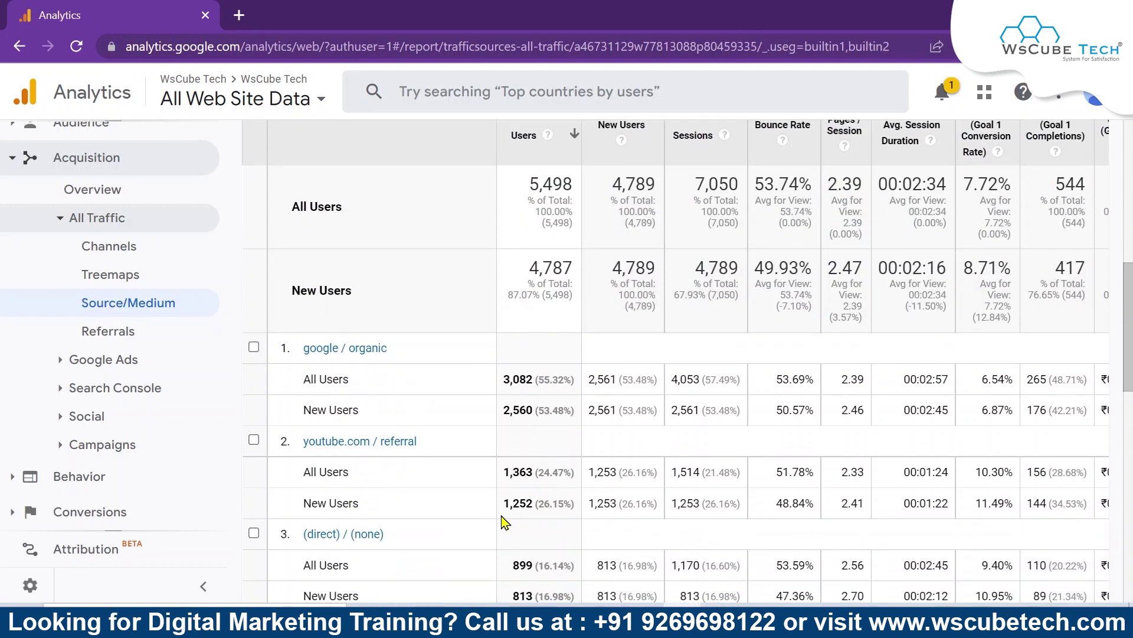
{"action": "scroll", "coordinate": [468, 526], "scroll_direction": "down", "scroll_amount": 3}
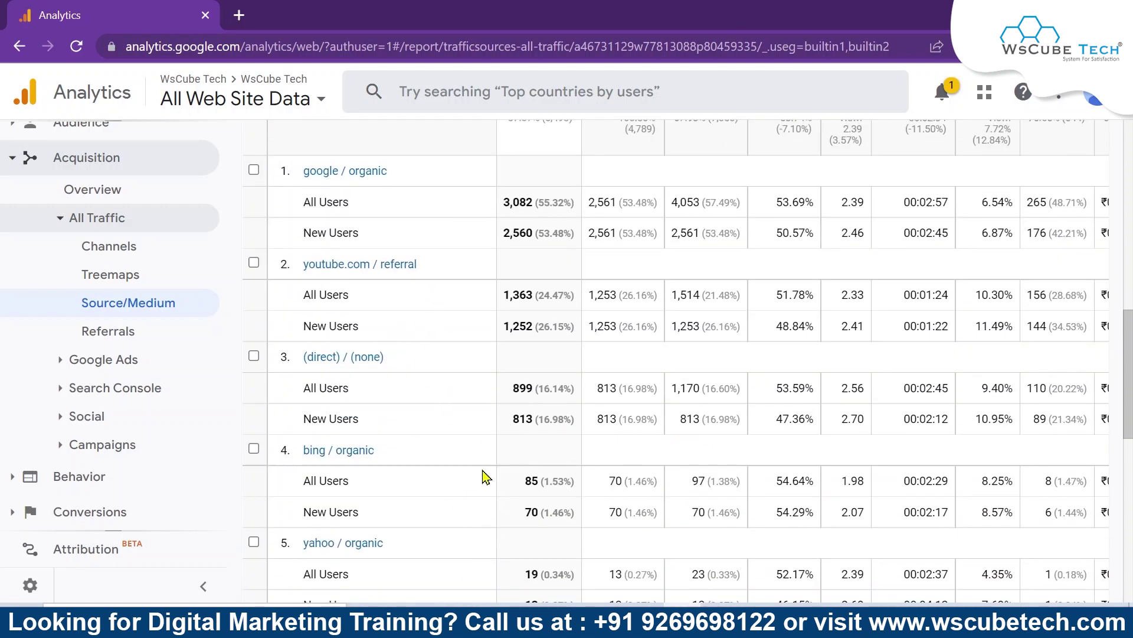
{"action": "scroll", "coordinate": [513, 489], "scroll_direction": "down", "scroll_amount": 1}
{"action": "scroll", "coordinate": [513, 489], "scroll_direction": "down", "scroll_amount": 5}
{"action": "scroll", "coordinate": [513, 489], "scroll_direction": "up", "scroll_amount": 15}
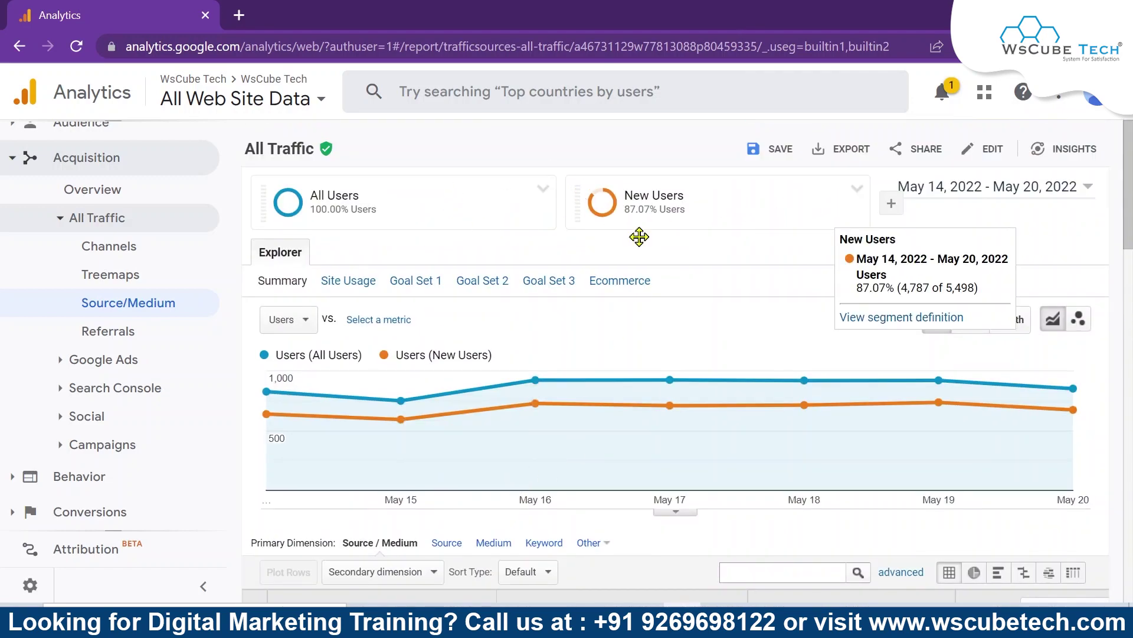
Remove the New Users segment from the Source/Medium report
{"action": "scroll", "coordinate": [562, 405], "scroll_direction": "down", "scroll_amount": 7}
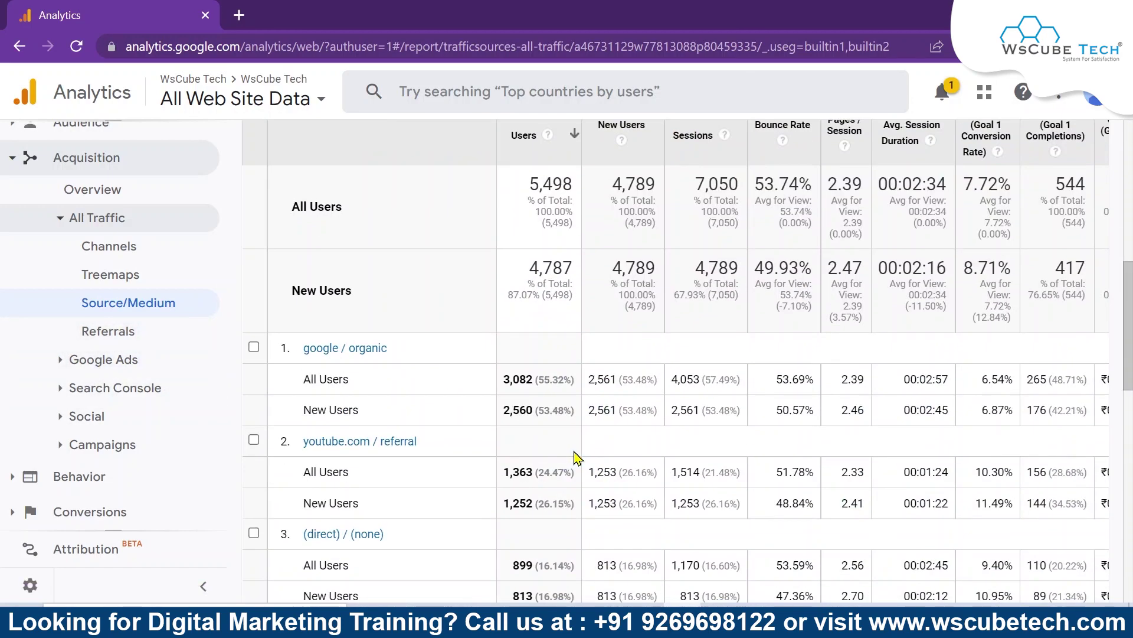
{"action": "scroll", "coordinate": [575, 457], "scroll_direction": "up", "scroll_amount": 7}
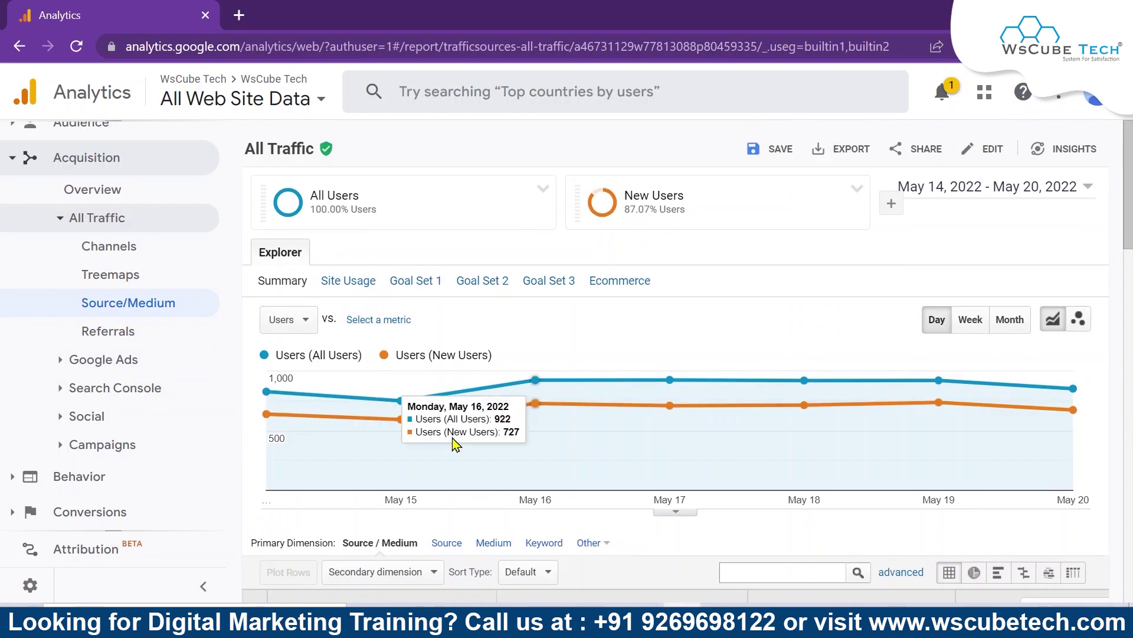
{"action": "left_click", "coordinate": [857, 189]}
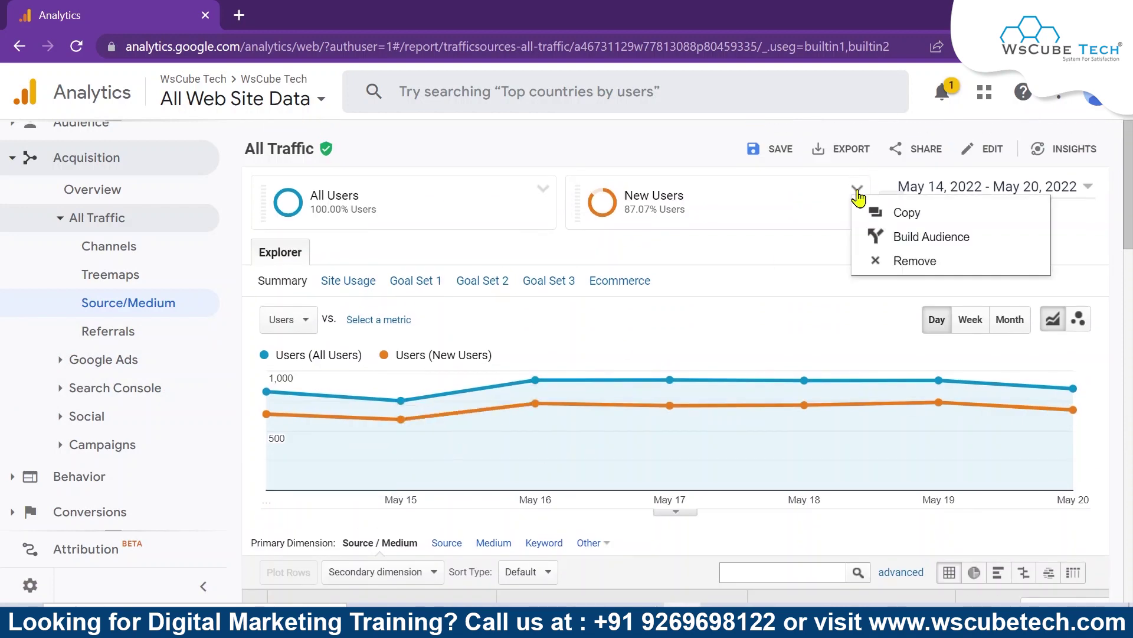
{"action": "left_click", "coordinate": [907, 258]}
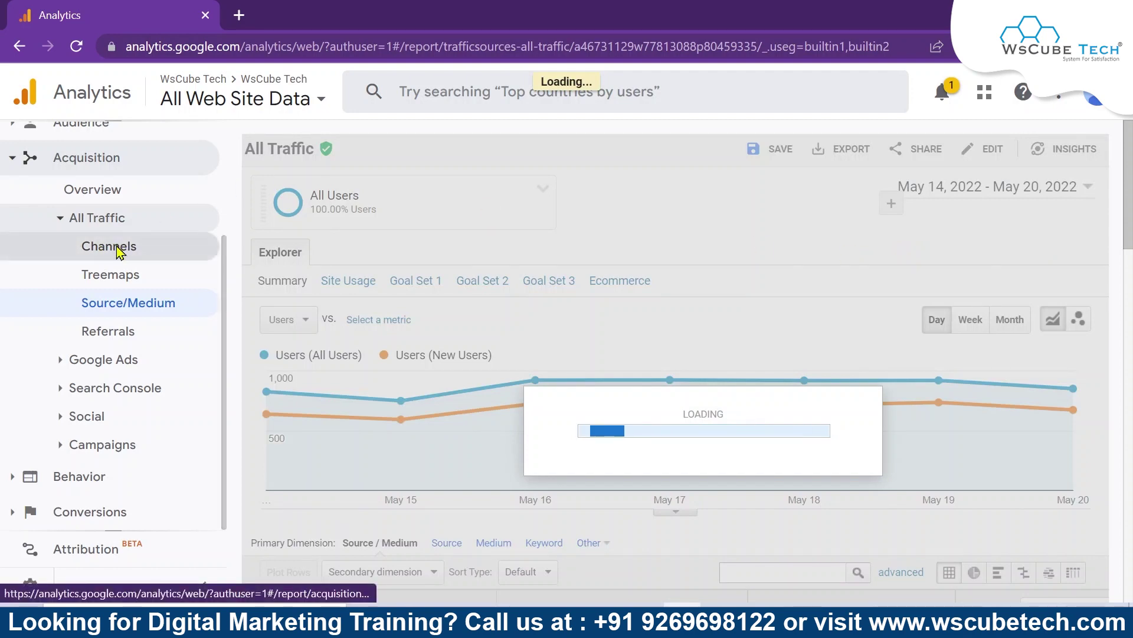
Examine the acquisition, behavior and conversion metrics of the organic, referral, direct and cpc sources in the Source/Medium table
{"action": "scroll", "coordinate": [661, 334], "scroll_direction": "down", "scroll_amount": 6}
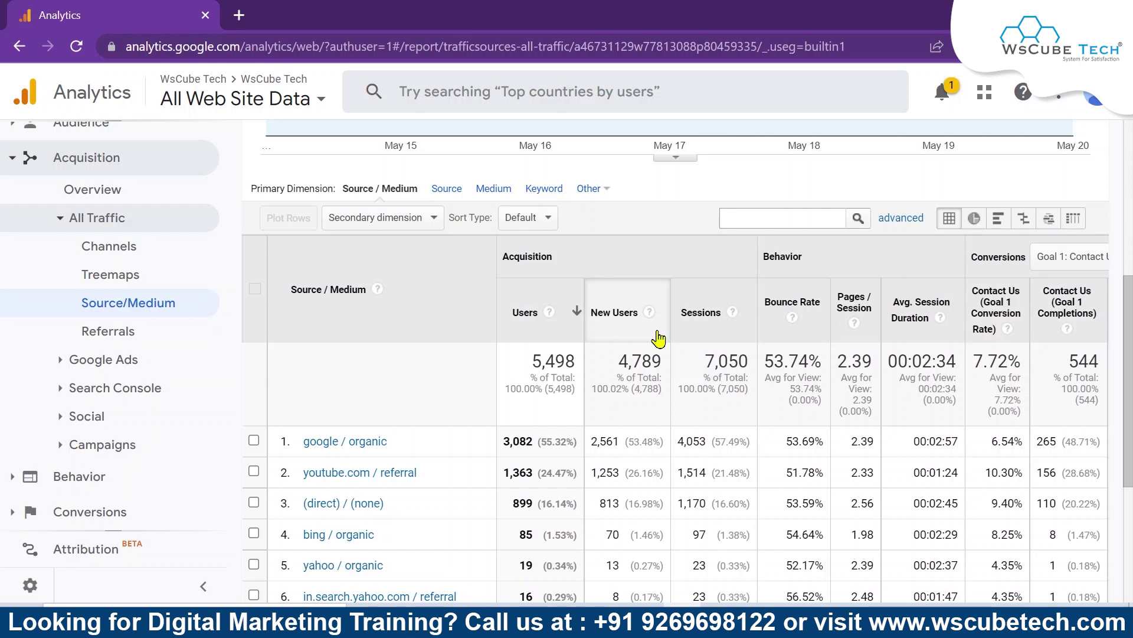
{"action": "scroll", "coordinate": [355, 508], "scroll_direction": "down", "scroll_amount": 4}
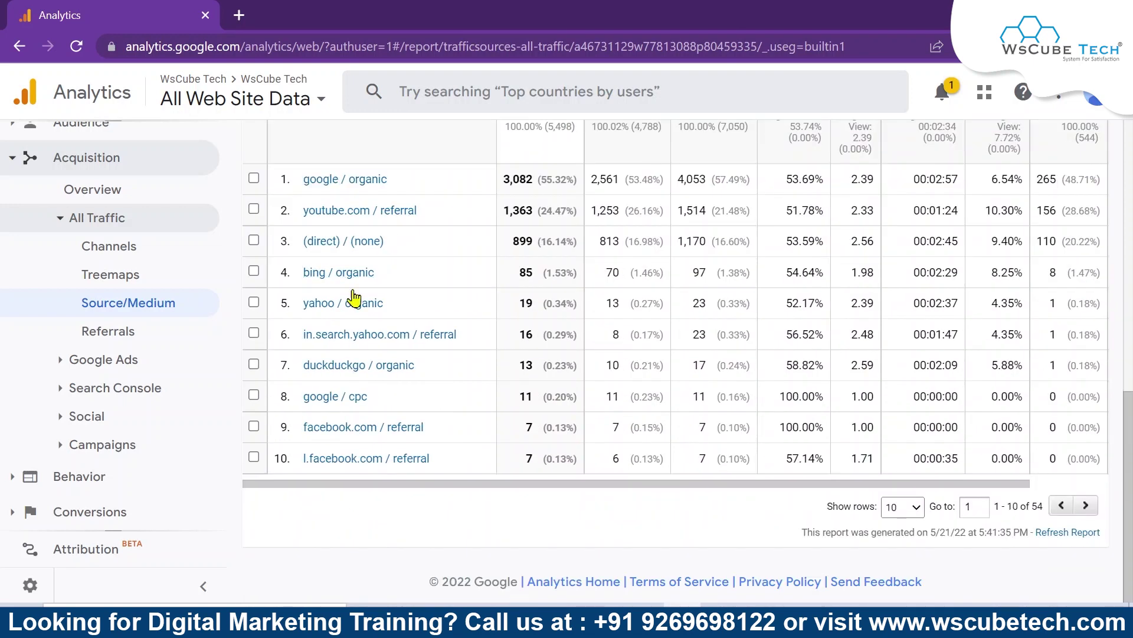
{"action": "scroll", "coordinate": [365, 411], "scroll_direction": "up", "scroll_amount": 3}
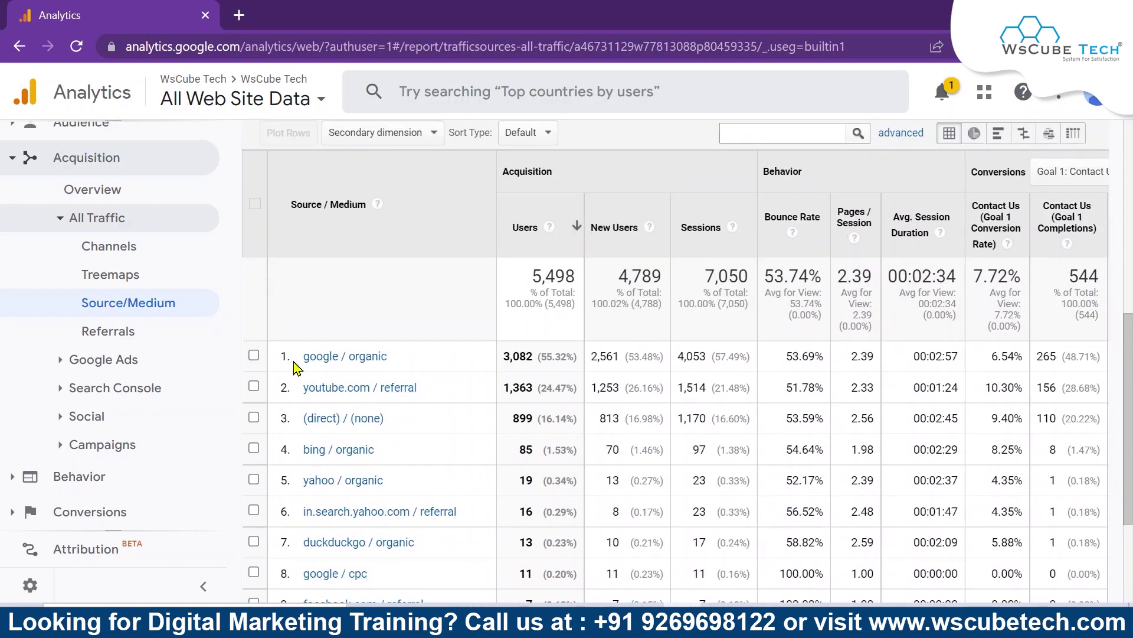
{"action": "left_click", "coordinate": [346, 361]}
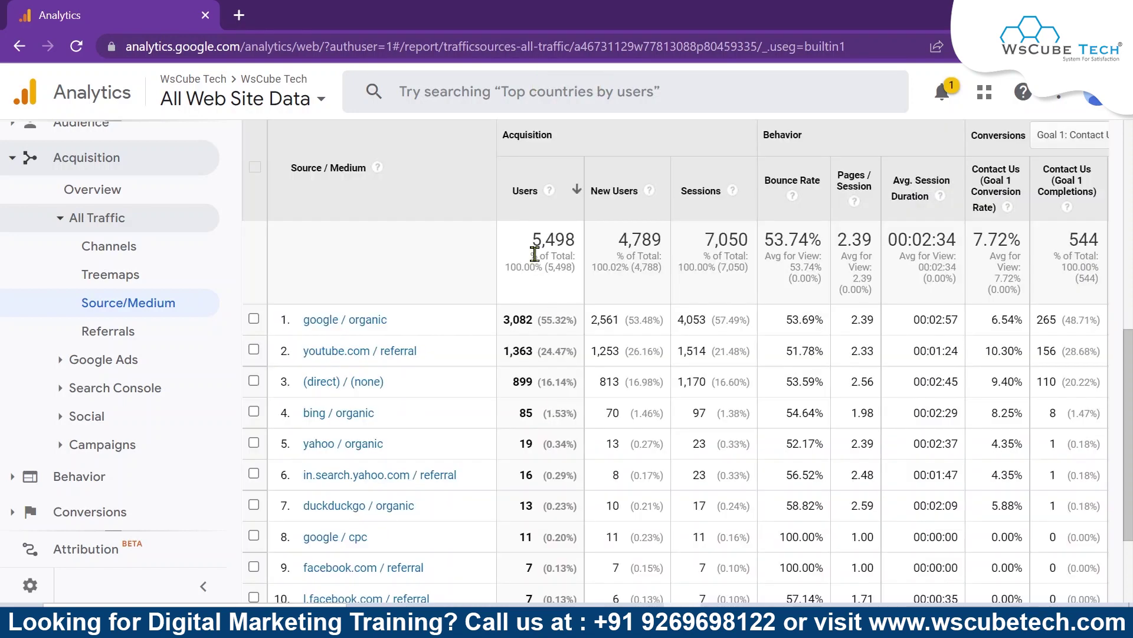
{"action": "scroll", "coordinate": [355, 395], "scroll_direction": "down", "scroll_amount": 3}
{"action": "scroll", "coordinate": [458, 470], "scroll_direction": "up", "scroll_amount": 5}
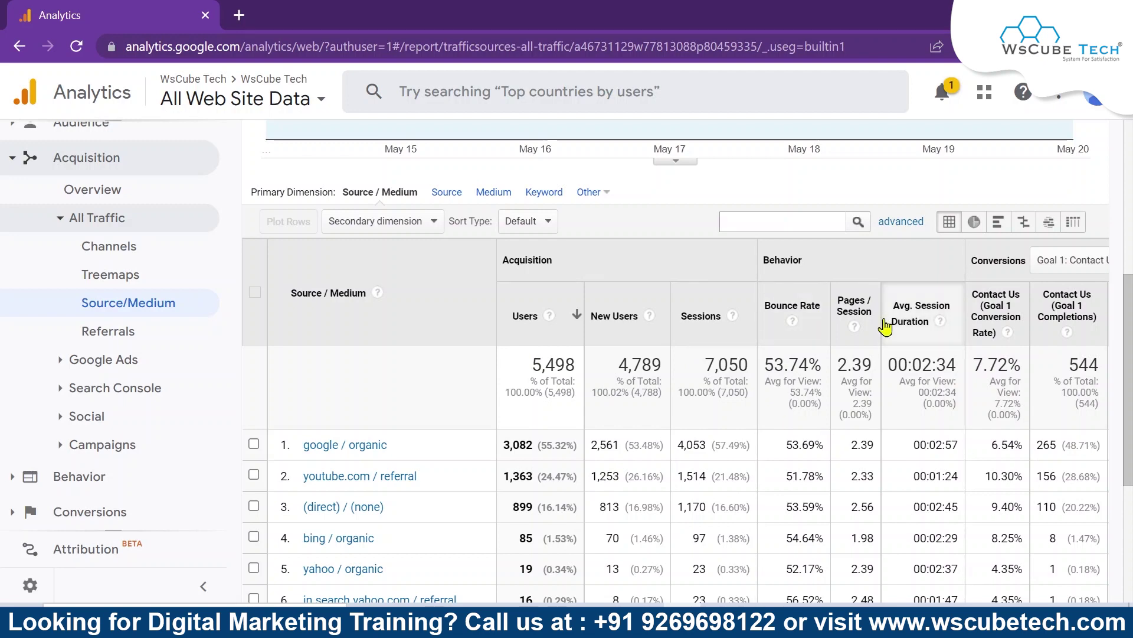
{"action": "scroll", "coordinate": [383, 308], "scroll_direction": "down", "scroll_amount": 5}
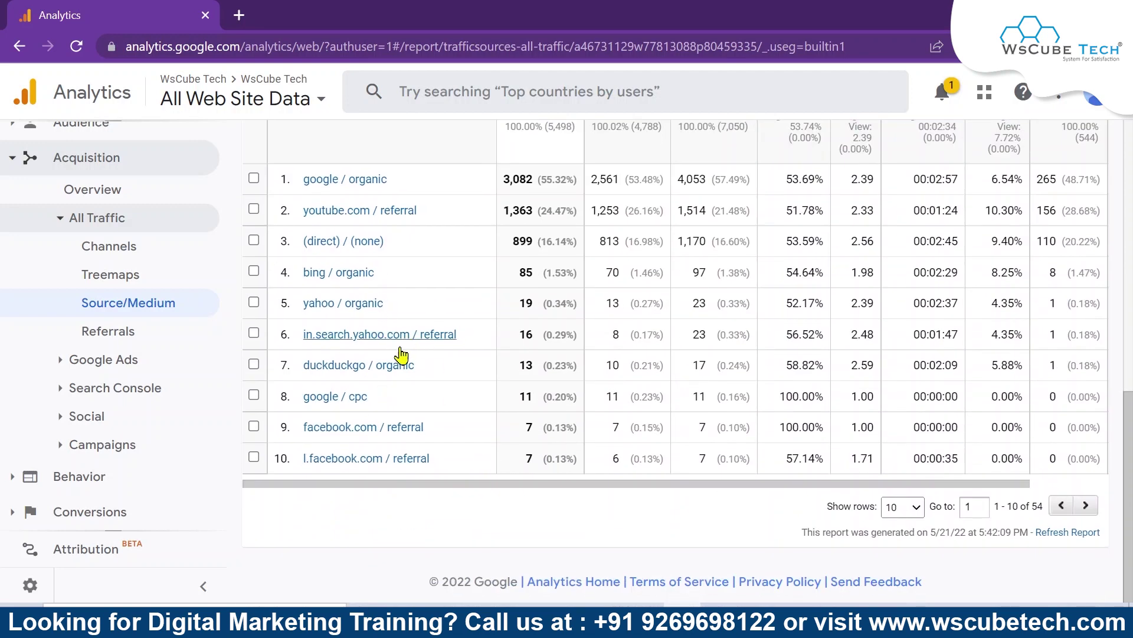
{"action": "scroll", "coordinate": [362, 438], "scroll_direction": "up", "scroll_amount": 3}
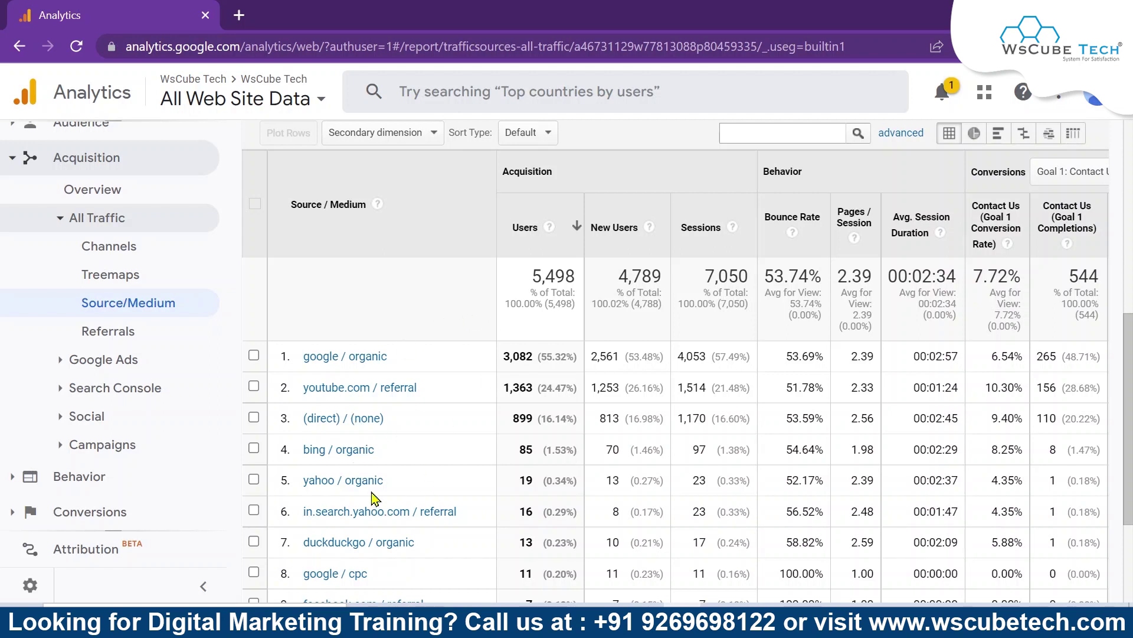
{"action": "scroll", "coordinate": [372, 505], "scroll_direction": "down", "scroll_amount": 3}
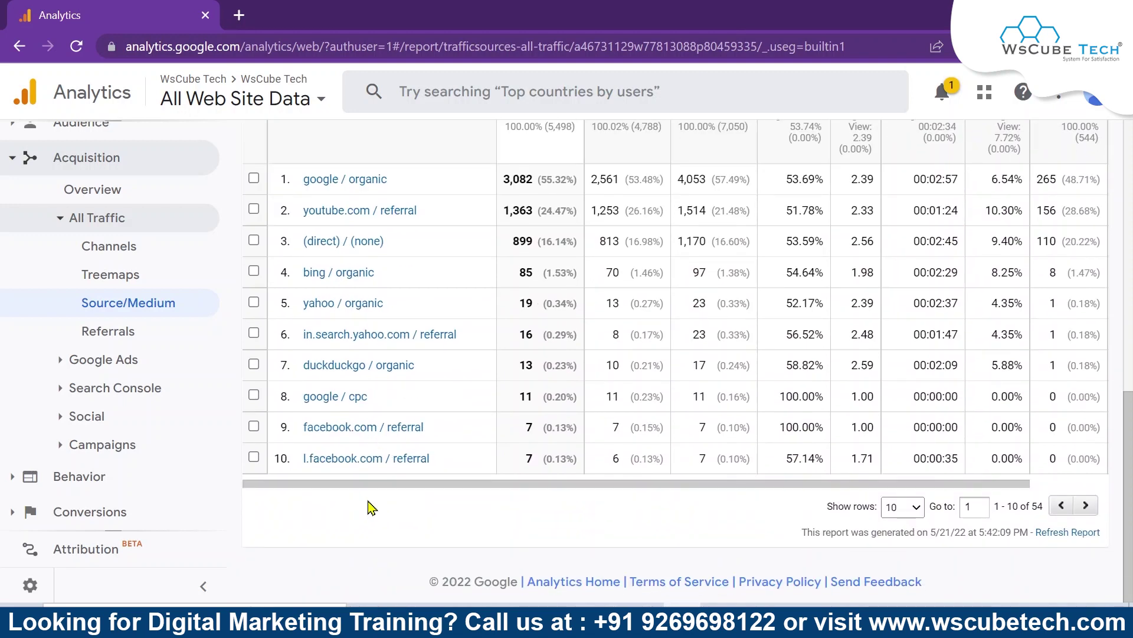
{"action": "scroll", "coordinate": [371, 508], "scroll_direction": "up", "scroll_amount": 2}
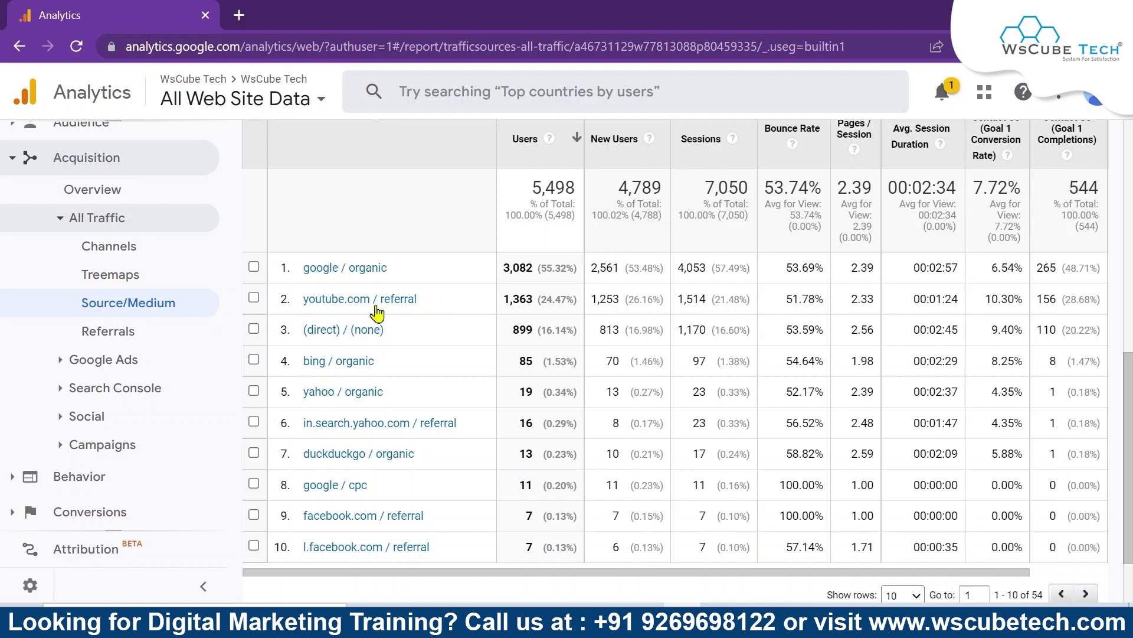
Open the Referrals report and examine the referring websites and their metrics in the table
{"action": "left_click", "coordinate": [134, 335]}
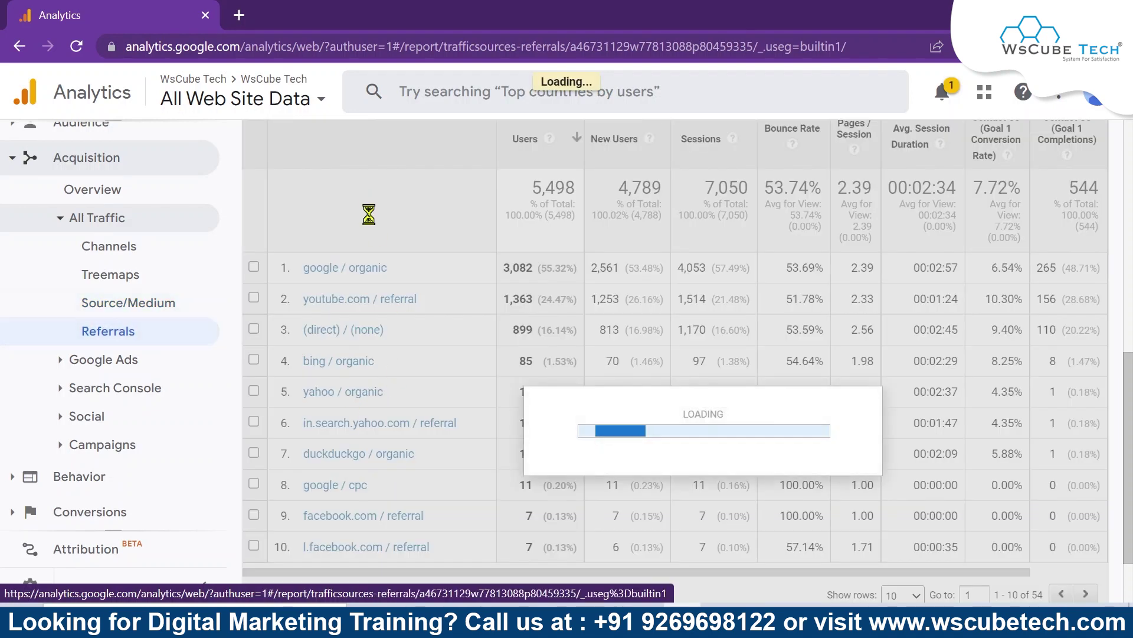
{"action": "scroll", "coordinate": [375, 449], "scroll_direction": "down", "scroll_amount": 3}
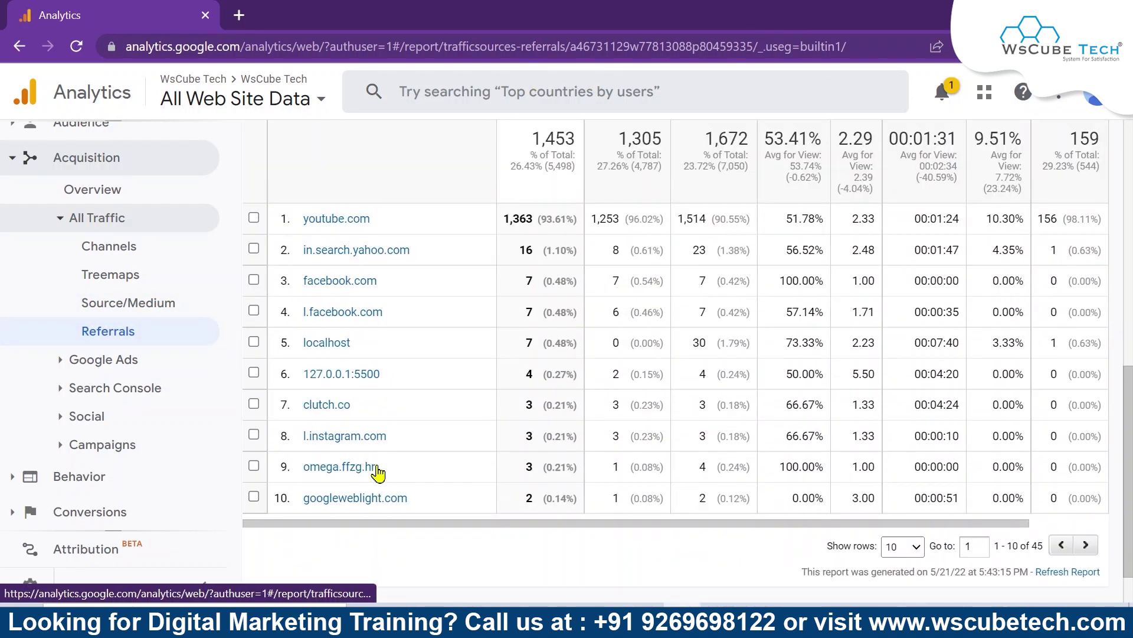
{"action": "scroll", "coordinate": [377, 472], "scroll_direction": "up", "scroll_amount": 3}
{"action": "scroll", "coordinate": [378, 469], "scroll_direction": "up", "scroll_amount": 5}
{"action": "scroll", "coordinate": [380, 461], "scroll_direction": "down", "scroll_amount": 8}
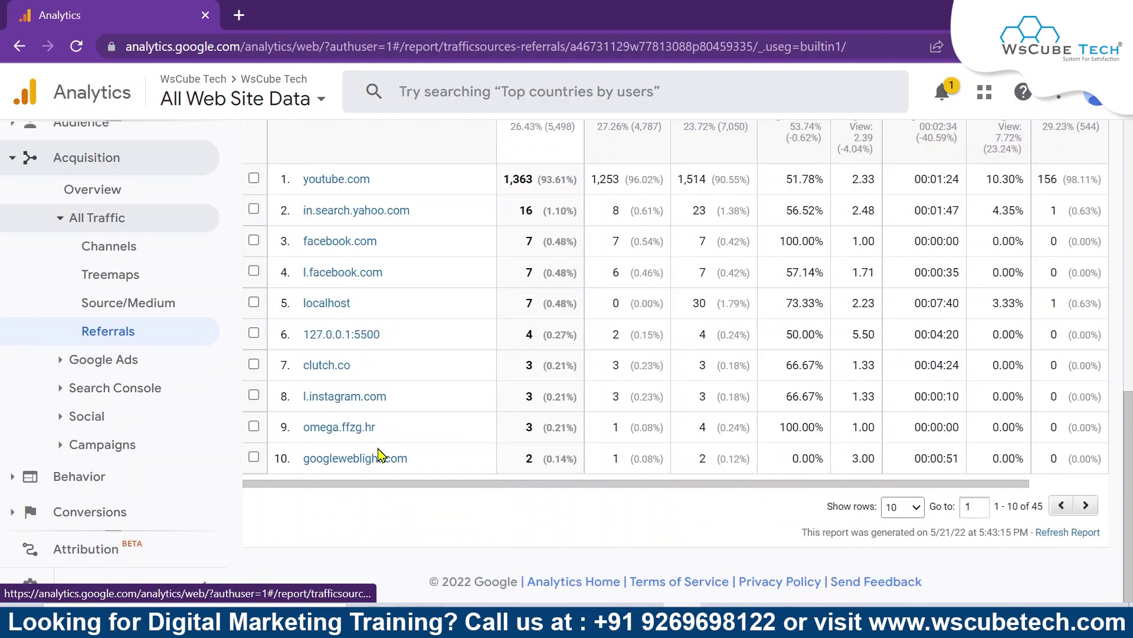
{"action": "scroll", "coordinate": [380, 456], "scroll_direction": "up", "scroll_amount": 1}
{"action": "scroll", "coordinate": [379, 456], "scroll_direction": "up", "scroll_amount": 3}
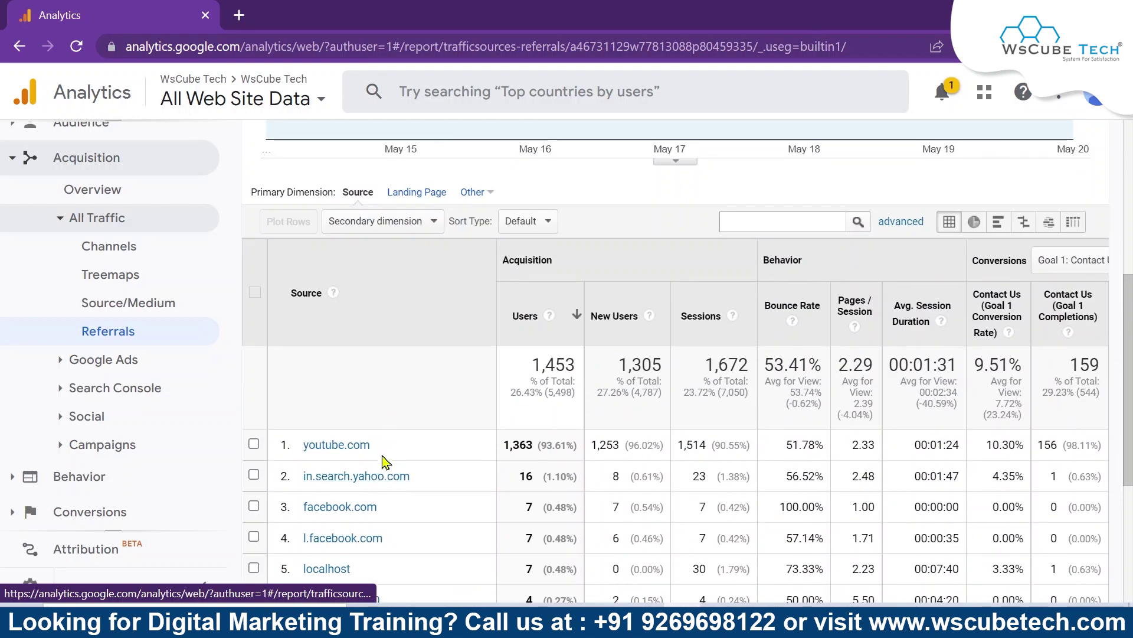
{"action": "scroll", "coordinate": [350, 454], "scroll_direction": "down", "scroll_amount": 1}
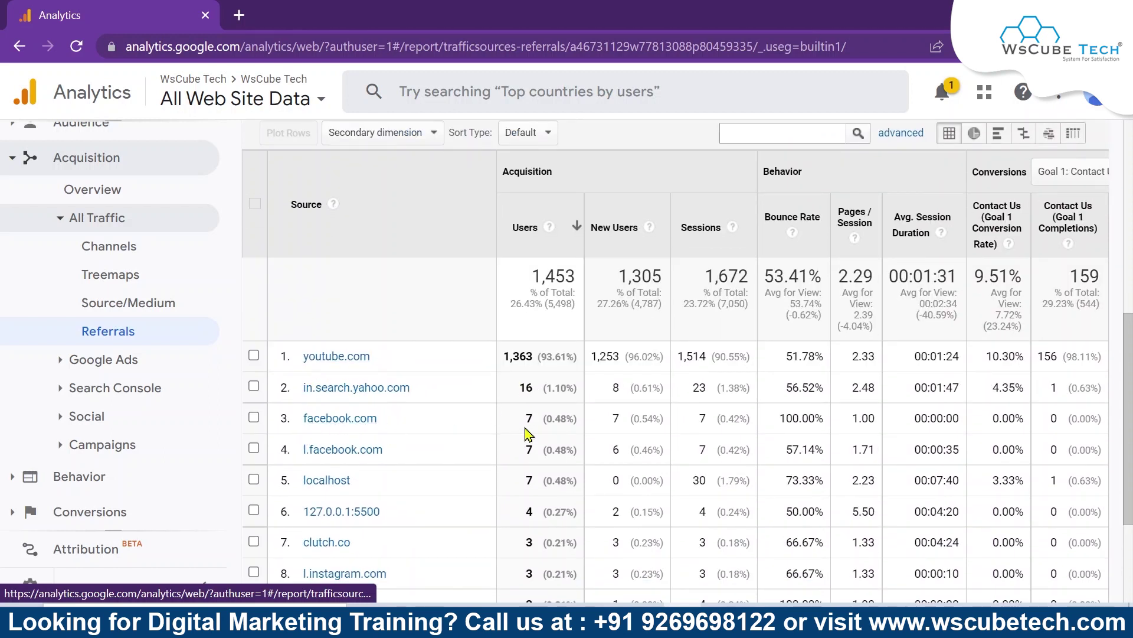
Set the Referrals report's date range to the last 30 days and apply it
{"action": "scroll", "coordinate": [592, 398], "scroll_direction": "up", "scroll_amount": 5}
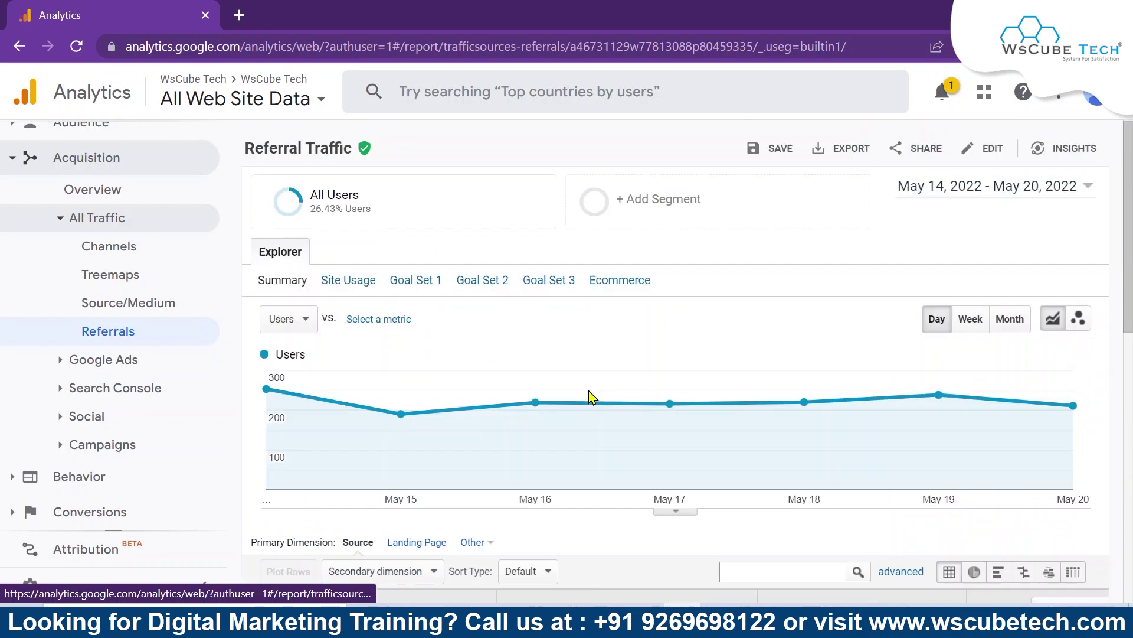
{"action": "left_click", "coordinate": [1030, 189]}
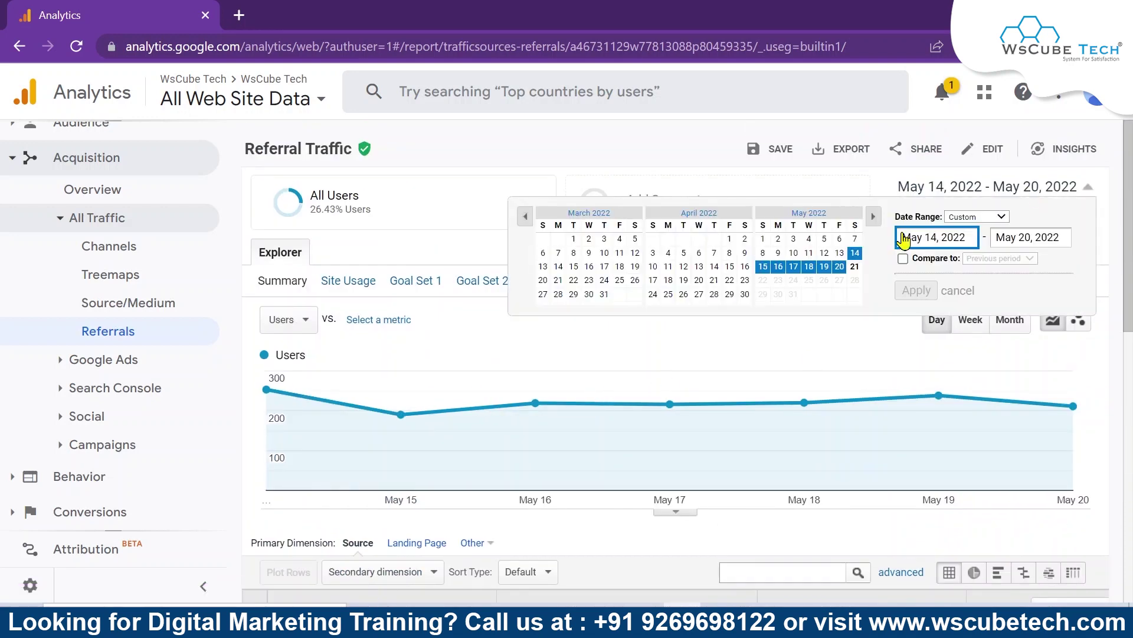
{"action": "left_click", "coordinate": [961, 218]}
{"action": "left_click", "coordinate": [989, 289]}
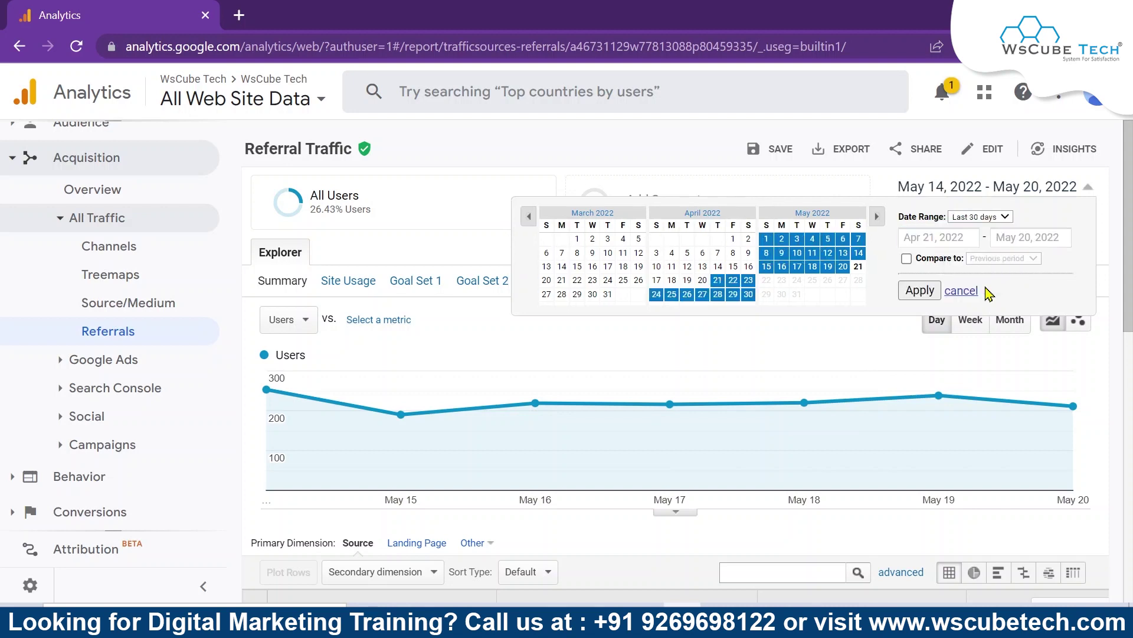
{"action": "left_click", "coordinate": [919, 290]}
Examine the referring sources and their metrics for the last 30 days in the Referrals table
{"action": "scroll", "coordinate": [360, 407], "scroll_direction": "down", "scroll_amount": 5}
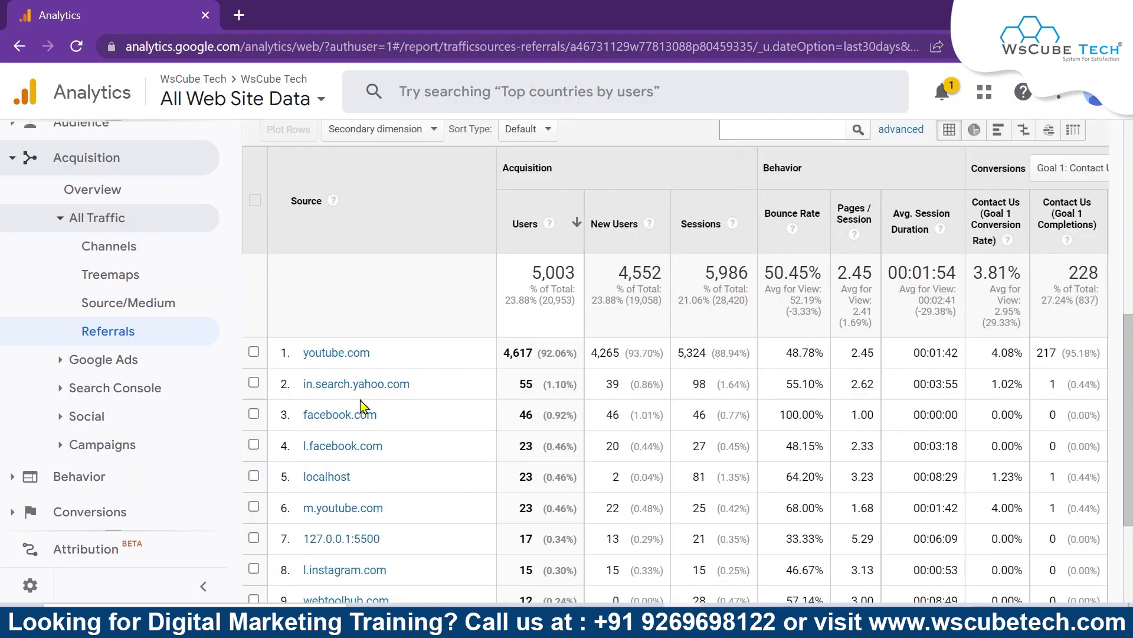
{"action": "scroll", "coordinate": [394, 465], "scroll_direction": "down", "scroll_amount": 1}
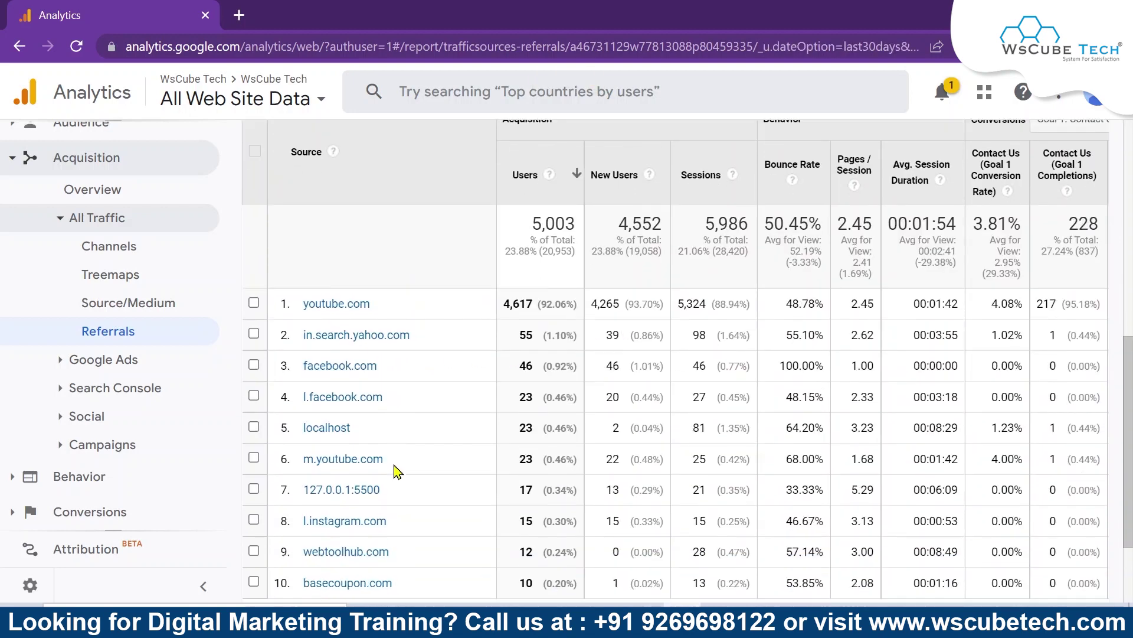
{"action": "scroll", "coordinate": [397, 471], "scroll_direction": "down", "scroll_amount": 1}
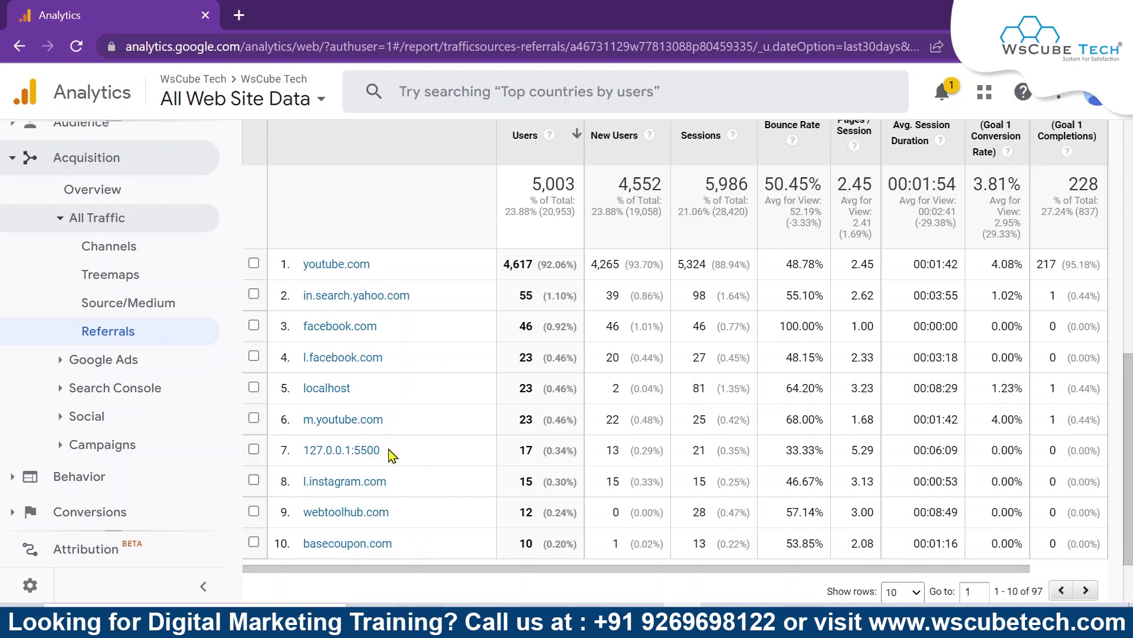
{"action": "scroll", "coordinate": [392, 456], "scroll_direction": "up", "scroll_amount": 6}
{"action": "scroll", "coordinate": [405, 405], "scroll_direction": "down", "scroll_amount": 7}
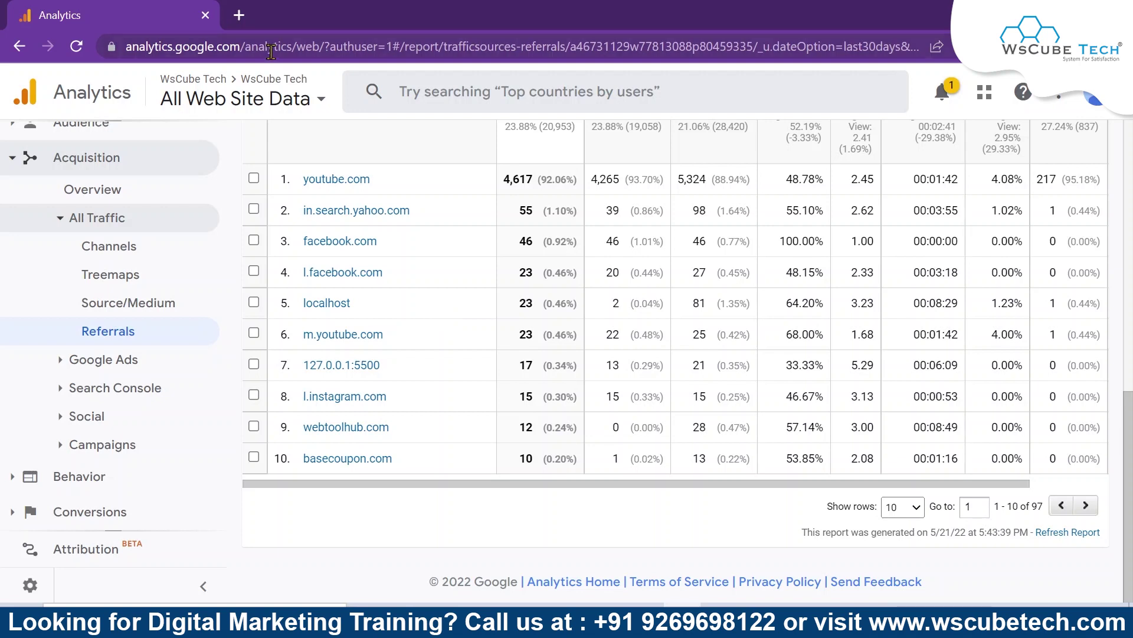
{"action": "scroll", "coordinate": [367, 253], "scroll_direction": "up", "scroll_amount": 6}
{"action": "scroll", "coordinate": [387, 548], "scroll_direction": "down", "scroll_amount": 2}
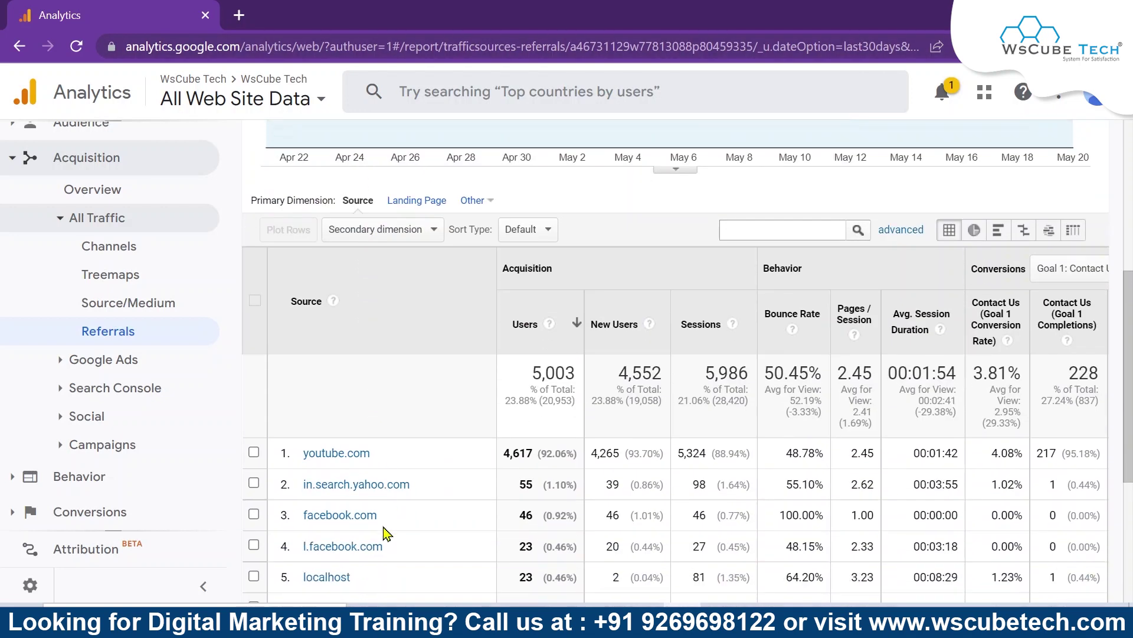
{"action": "left_click", "coordinate": [126, 218]}
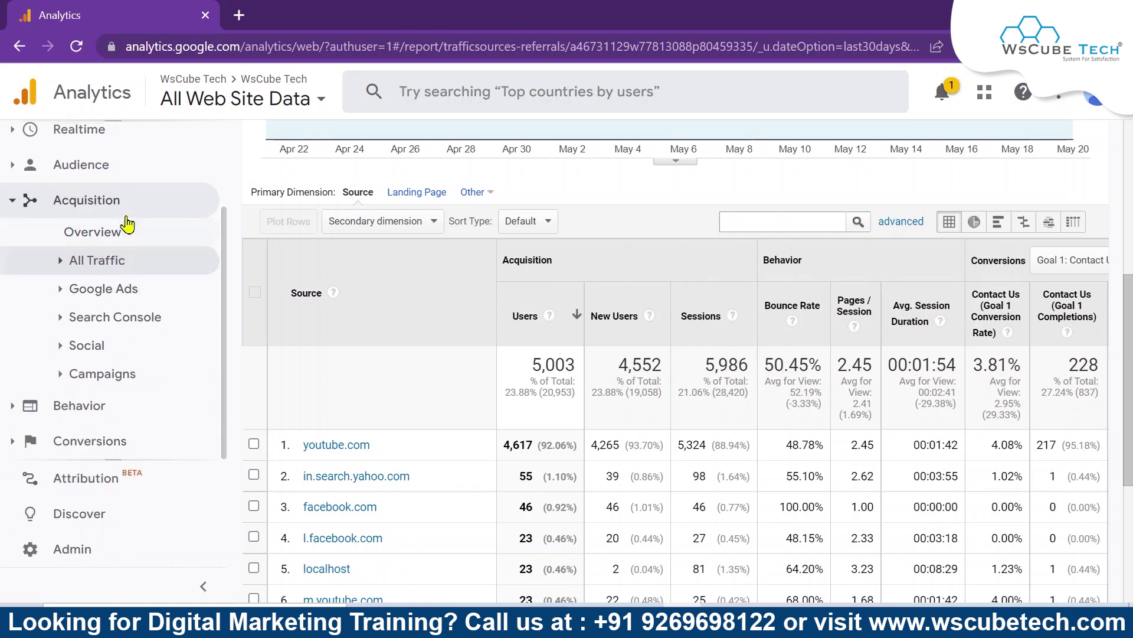
{"action": "left_click", "coordinate": [126, 261]}
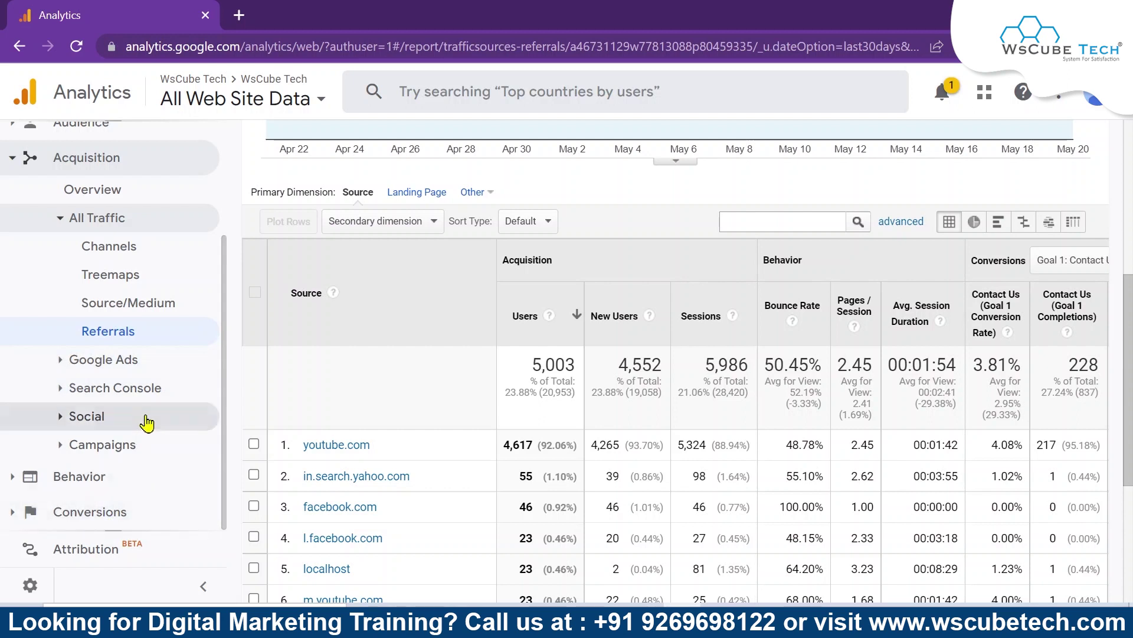
{"action": "scroll", "coordinate": [147, 423], "scroll_direction": "up", "scroll_amount": 3}
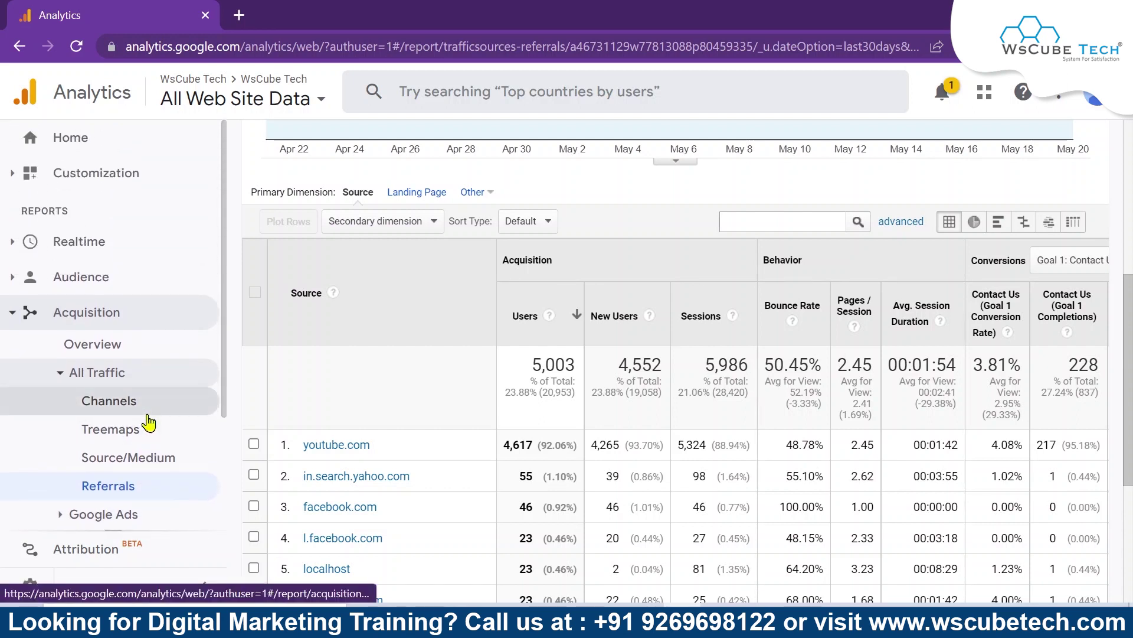